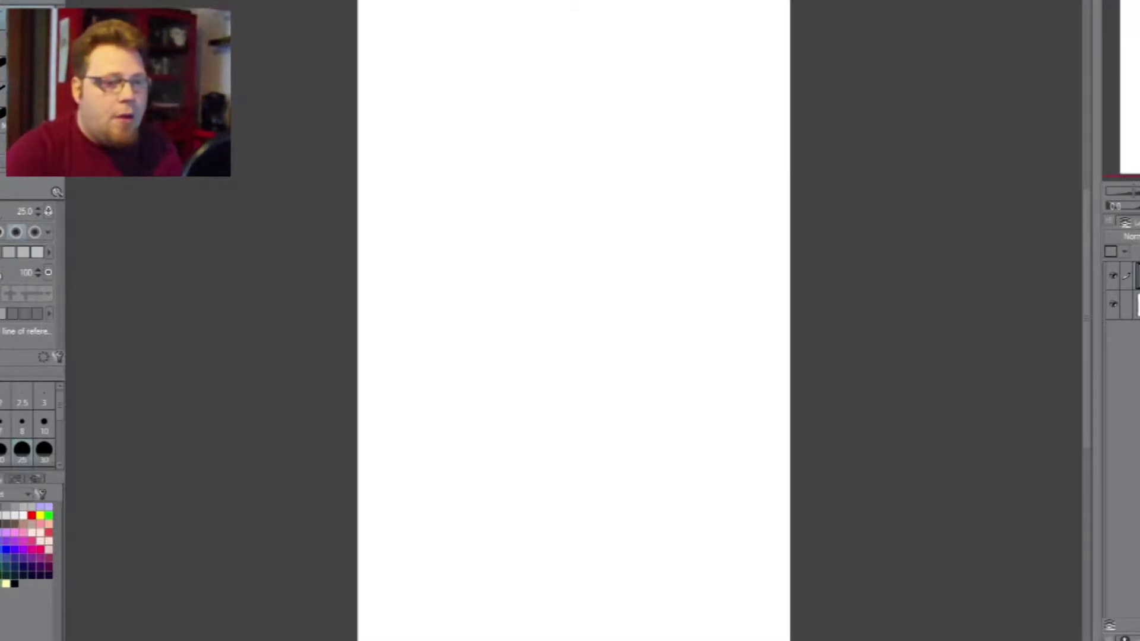
- Sketch the head as a rough circle with a curved vertical centre line, a curved eye line and a small nose circle
key(p)
scroll(578, 267, up, 3)
mouse_move(501, 225)
mouse_down()
mouse_move(494, 353)
mouse_move(730, 268)
mouse_move(648, 178)
mouse_move(555, 425)
mouse_up()
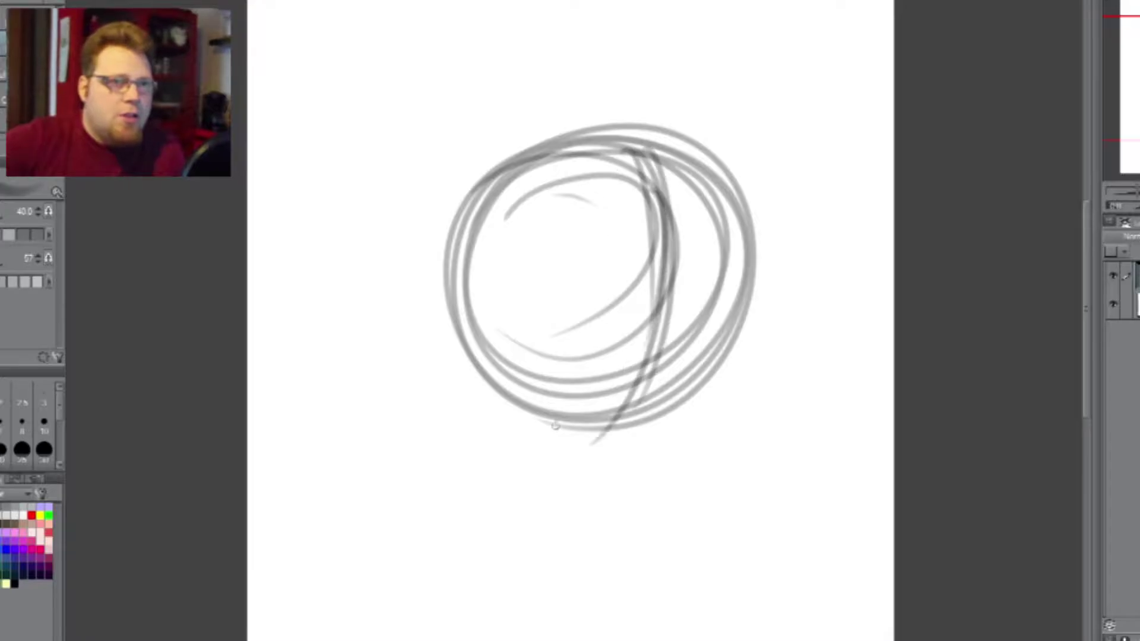
mouse_move(743, 316)
mouse_down()
mouse_move(542, 336)
mouse_move(496, 324)
mouse_up()
drag(677, 357, 453, 291)
drag(747, 354, 528, 341)
drag(641, 413, 639, 401)
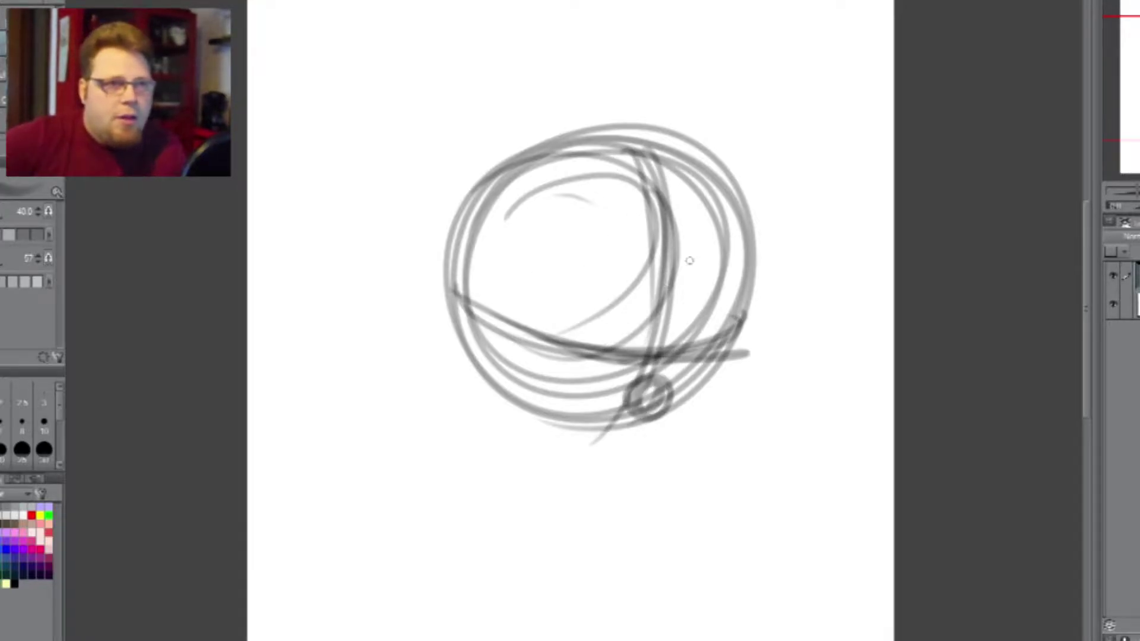
- Sketch tapering jaw sides down to a flat chin and reinforce the sides and top of the skull
drag(760, 285, 709, 428)
mouse_move(746, 315)
mouse_down()
mouse_move(713, 478)
mouse_move(715, 549)
mouse_move(629, 591)
mouse_up()
drag(706, 564, 608, 579)
mouse_move(689, 466)
mouse_down()
mouse_move(677, 571)
mouse_move(543, 567)
mouse_up()
drag(481, 375, 570, 588)
drag(468, 279, 527, 494)
mouse_move(482, 155)
mouse_down()
mouse_move(464, 331)
mouse_move(475, 422)
mouse_up()
drag(493, 243, 631, 135)
drag(534, 190, 736, 178)
mouse_move(743, 190)
mouse_down()
mouse_move(754, 345)
mouse_move(682, 454)
mouse_up()
drag(739, 315, 689, 522)
drag(692, 464, 552, 579)
drag(523, 483, 561, 585)
drag(463, 419, 552, 508)
drag(467, 362, 499, 479)
drag(485, 390, 473, 217)
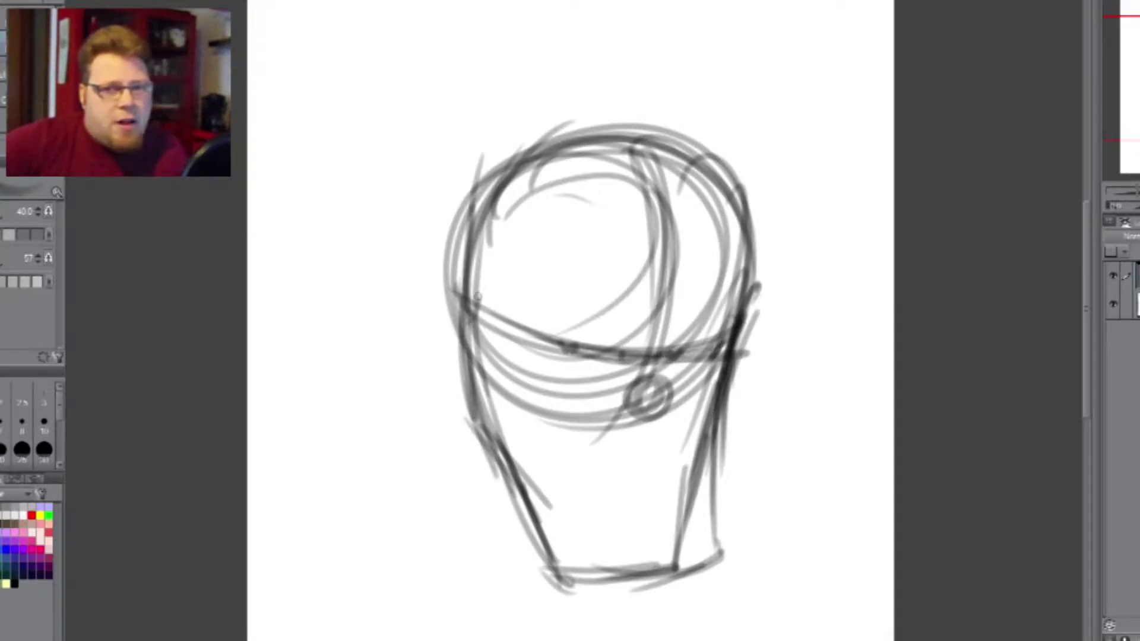
- Sketch the neck lines below the head and the sloping shoulder lines on both sides
drag(466, 276, 438, 439)
drag(460, 253, 424, 469)
drag(446, 350, 416, 492)
drag(440, 398, 336, 510)
mouse_move(436, 401)
mouse_down()
mouse_move(348, 481)
mouse_move(358, 469)
mouse_up()
drag(442, 421, 336, 500)
drag(464, 297, 443, 507)
drag(445, 445, 297, 525)
drag(407, 466, 297, 526)
drag(707, 439, 831, 510)
- Mirror the view, skew the whole head sketch slightly with a free transform, and flip the view back
mouse_move(724, 382)
mouse_down()
mouse_move(734, 245)
mouse_move(631, 137)
mouse_move(467, 205)
mouse_move(451, 305)
mouse_up()
mouse_move(451, 305)
mouse_down()
mouse_move(580, 116)
mouse_move(619, 113)
mouse_up()
key(h)
key(ctrl+t)
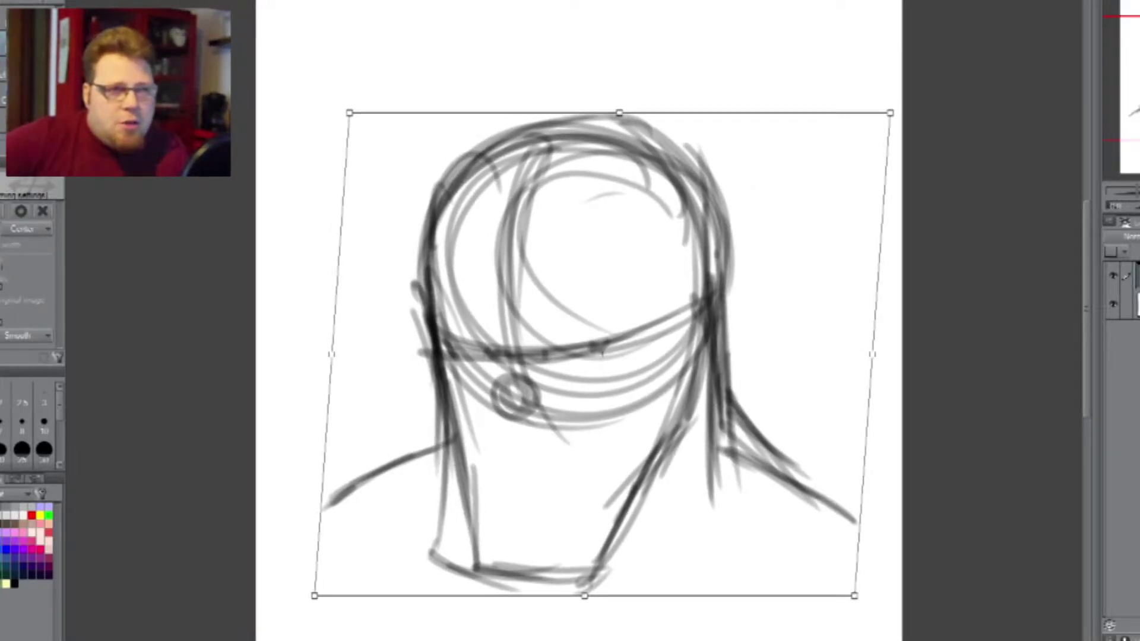
key(Return)
key(h)
- Rework the lower jaw with a higher chin line and extend the face's centre line down towards it
drag(716, 372, 677, 475)
drag(700, 400, 677, 490)
mouse_move(690, 493)
mouse_down()
mouse_move(644, 540)
mouse_move(555, 534)
mouse_up()
mouse_move(640, 518)
mouse_down()
mouse_move(614, 515)
mouse_move(561, 528)
mouse_up()
mouse_move(472, 392)
mouse_down()
mouse_move(555, 535)
mouse_move(688, 516)
mouse_up()
drag(654, 333, 631, 523)
drag(644, 306, 633, 498)
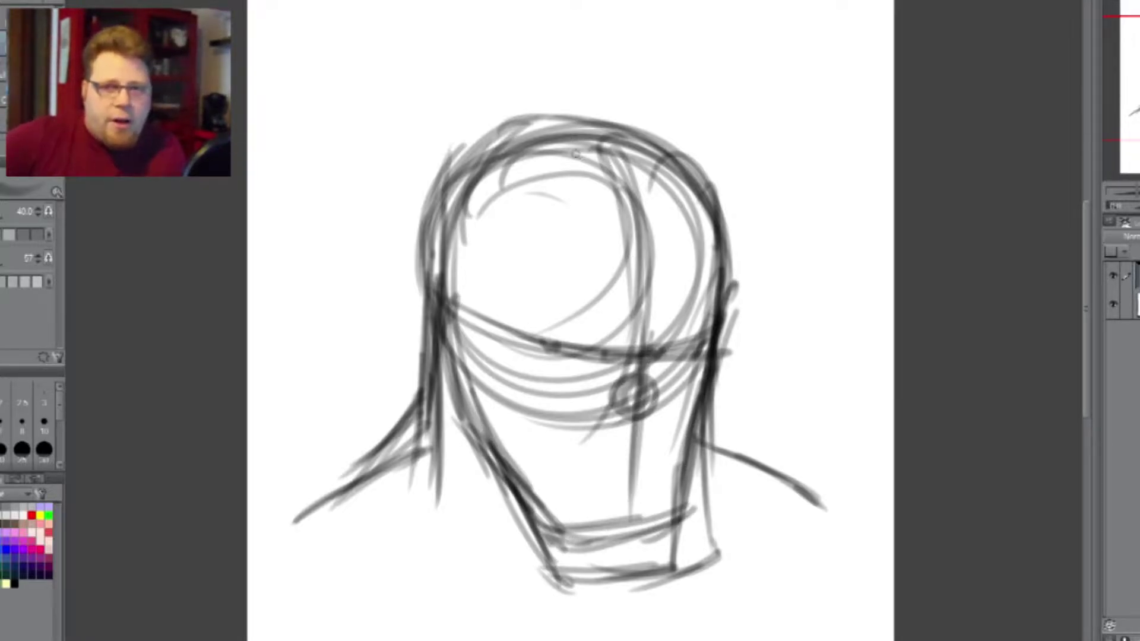
- Add construction curves across the forehead and down the near side of the face to mark the front plane
drag(575, 154, 650, 351)
drag(585, 205, 729, 267)
mouse_move(683, 196)
mouse_down()
mouse_move(501, 386)
mouse_move(531, 541)
mouse_up()
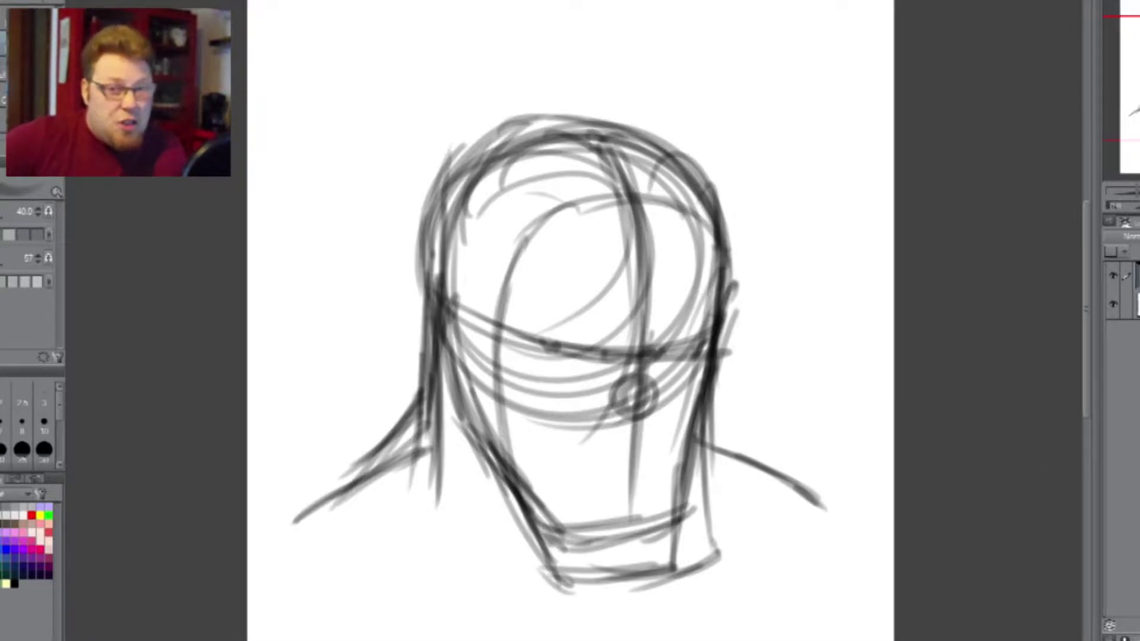
- Reduce the brush size to 17 and draw the far eye with its angled brow ridge over the faded rough sketch
scroll(602, 348, up, 5)
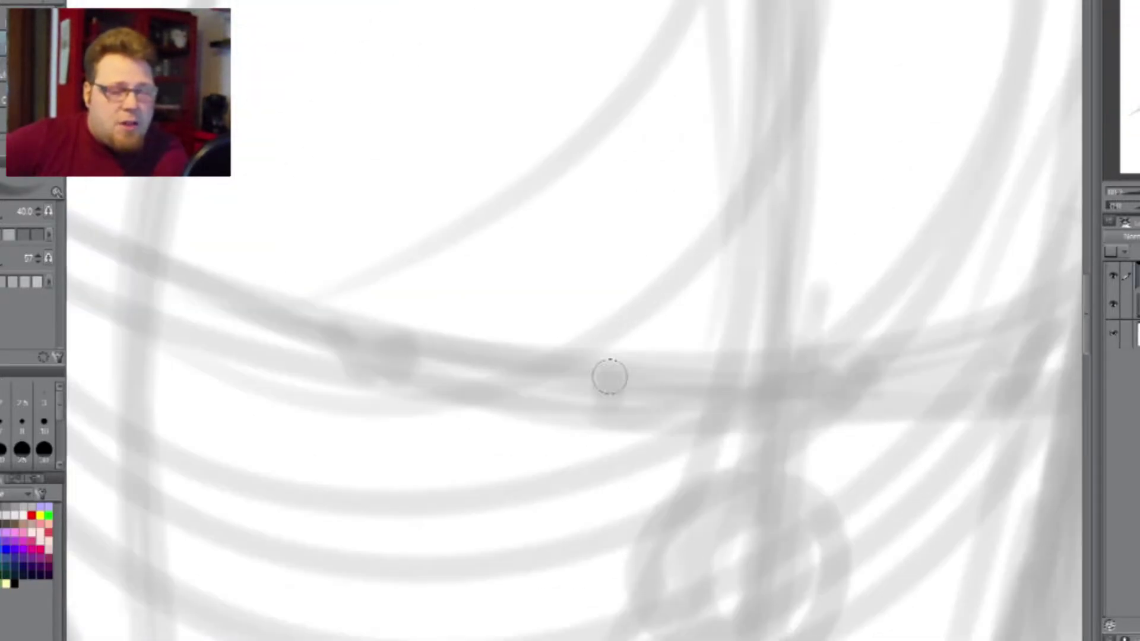
scroll(493, 350, down, 2)
scroll(772, 371, up, 2)
key([)
mouse_move(614, 385)
mouse_down()
mouse_move(679, 374)
mouse_move(783, 270)
mouse_up()
drag(729, 317, 852, 267)
mouse_move(763, 299)
mouse_down()
mouse_move(888, 254)
mouse_move(855, 153)
mouse_up()
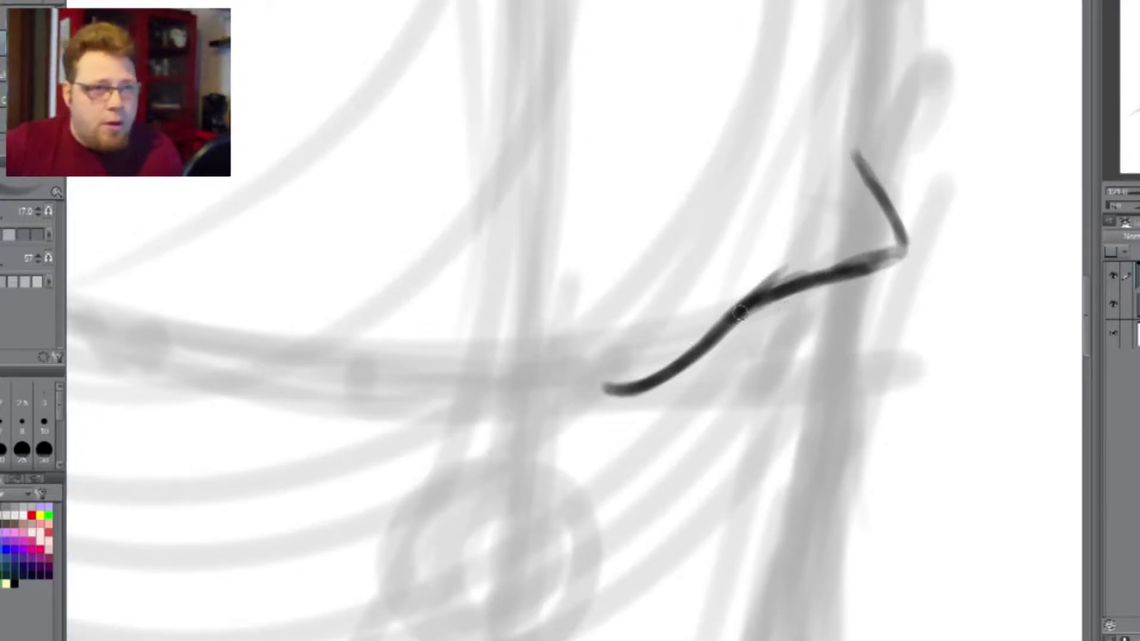
mouse_move(740, 312)
mouse_down()
mouse_move(817, 308)
mouse_move(790, 371)
mouse_move(710, 393)
mouse_move(768, 418)
mouse_up()
drag(647, 385, 781, 421)
drag(683, 409, 801, 375)
drag(703, 404, 809, 356)
- Draw the near eye with its slanted brow line and touch up the corners of the far eye
scroll(811, 332, down, 4)
scroll(606, 350, up, 3)
mouse_move(750, 292)
mouse_down()
mouse_move(707, 363)
mouse_move(509, 307)
mouse_move(344, 290)
mouse_move(290, 257)
mouse_up()
mouse_move(410, 300)
mouse_down()
mouse_move(453, 351)
mouse_move(522, 368)
mouse_move(627, 368)
mouse_up()
drag(484, 378, 630, 363)
drag(410, 300, 528, 374)
drag(383, 286, 514, 306)
drag(371, 291, 323, 255)
scroll(274, 240, down, 3)
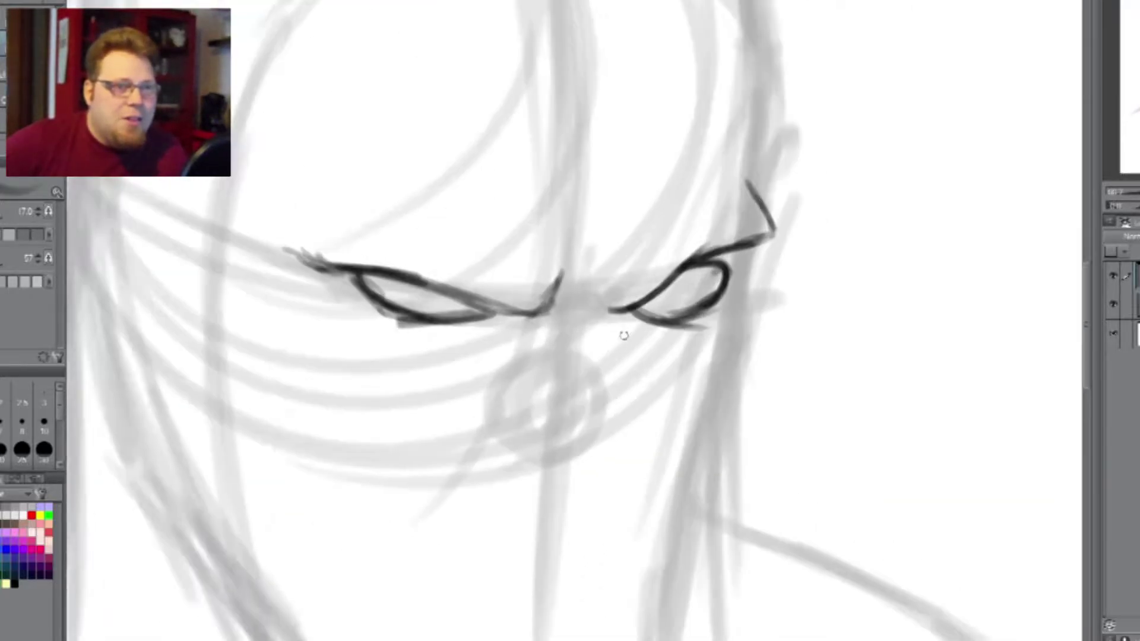
scroll(620, 285, up, 1)
drag(726, 256, 769, 278)
drag(753, 266, 724, 311)
scroll(695, 227, down, 3)
scroll(695, 227, up, 1)
- Lasso the near eye, adjust its placement with a transform, and deselect it
key(m)
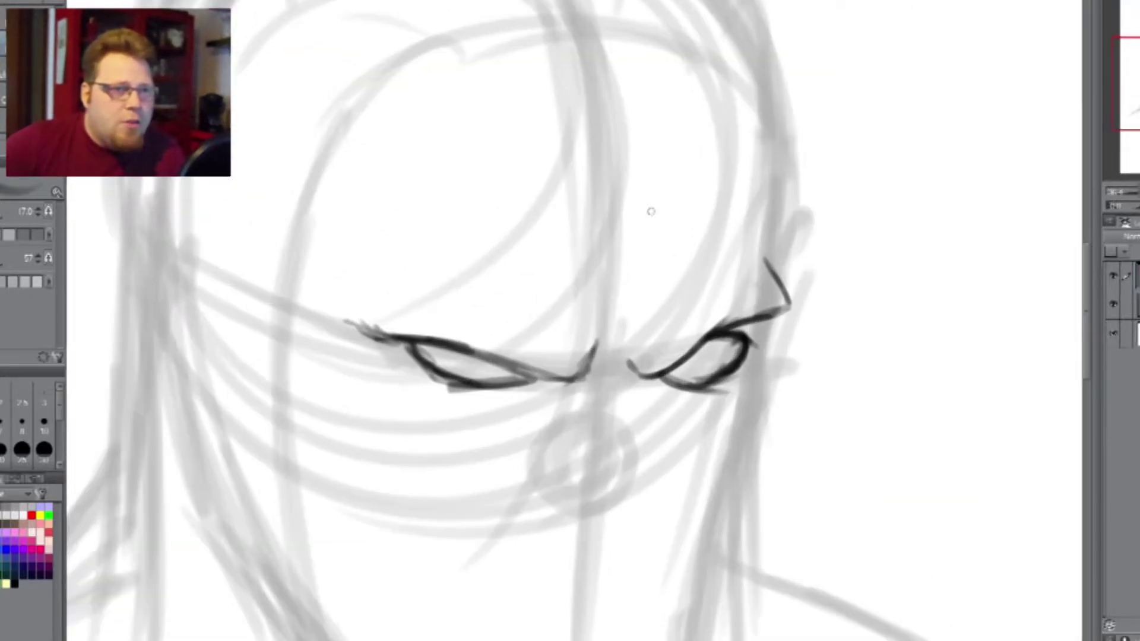
mouse_move(332, 311)
mouse_down()
mouse_move(569, 407)
mouse_move(335, 314)
mouse_move(473, 415)
mouse_move(294, 257)
mouse_up()
key(ctrl+d)
key(ctrl+t)
drag(460, 341, 474, 342)
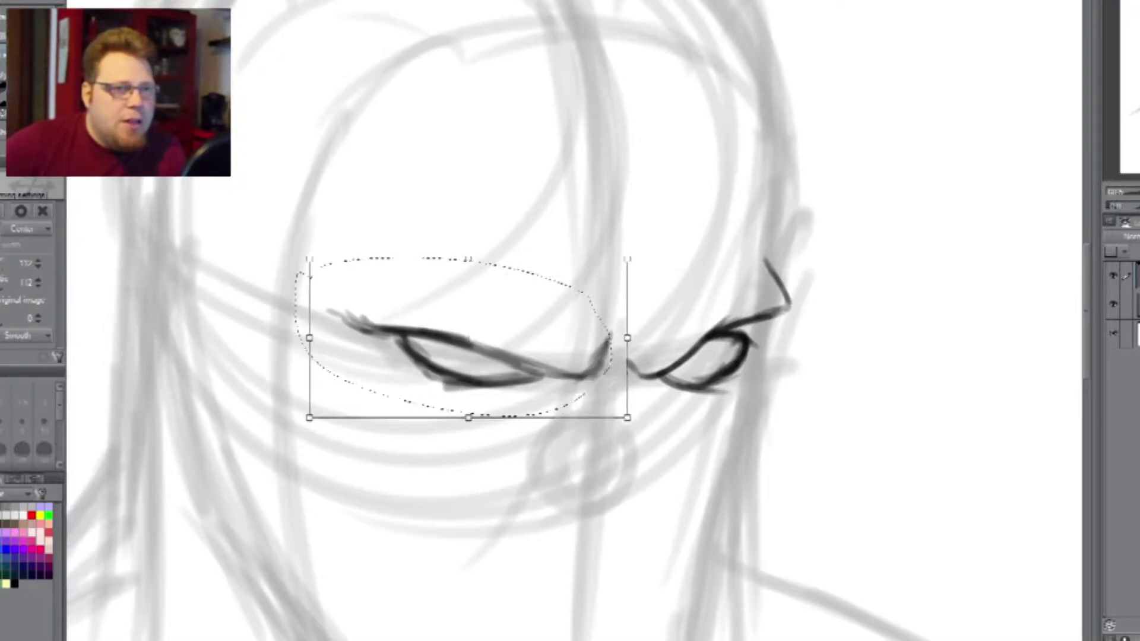
key(Return)
key(ctrl+d)
- Lasso the far eye, adjust its placement with a transform, and deselect it
drag(623, 350, 620, 374)
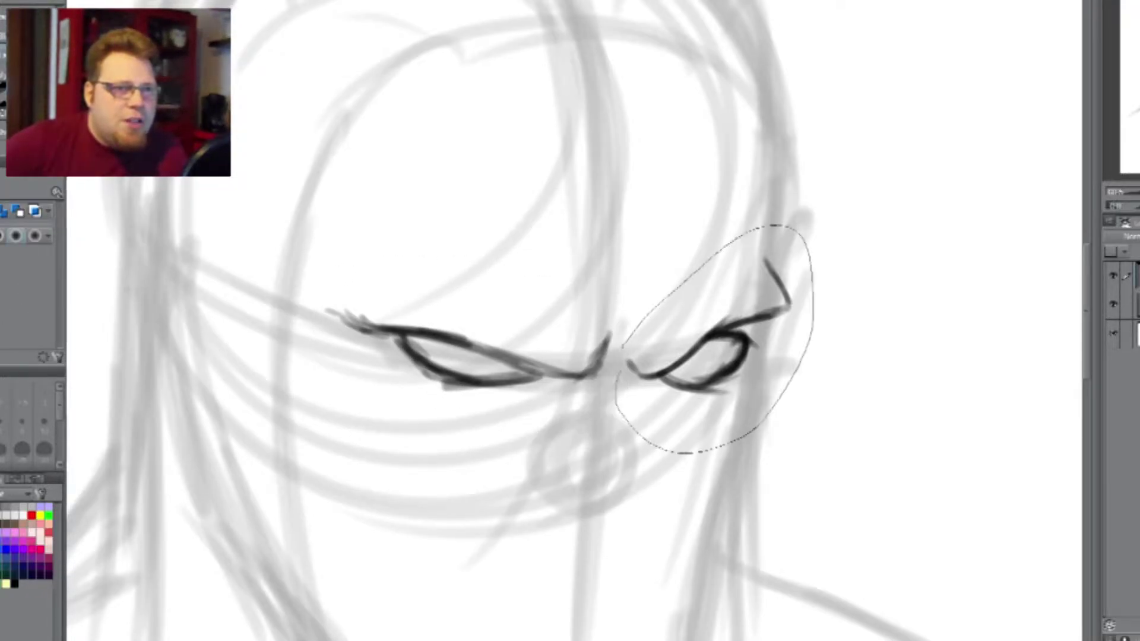
key(ctrl+t)
drag(615, 224, 601, 207)
drag(706, 330, 709, 335)
key(Return)
key(ctrl+d)
- Strengthen the far eye's outer brow corner and draw the far cheek contour, undoing the unwanted strokes
key(p)
drag(782, 302, 749, 342)
key(ctrl+minus)
drag(692, 394, 746, 321)
scroll(745, 320, up, 1)
mouse_move(782, 241)
mouse_down()
mouse_move(801, 347)
mouse_move(727, 545)
mouse_up()
key(ctrl+z)
key(ctrl+z)
mouse_move(783, 261)
mouse_down()
mouse_move(791, 362)
mouse_move(723, 500)
mouse_up()
mouse_move(665, 302)
mouse_down()
mouse_move(603, 306)
mouse_move(657, 302)
mouse_up()
key(ctrl+z)
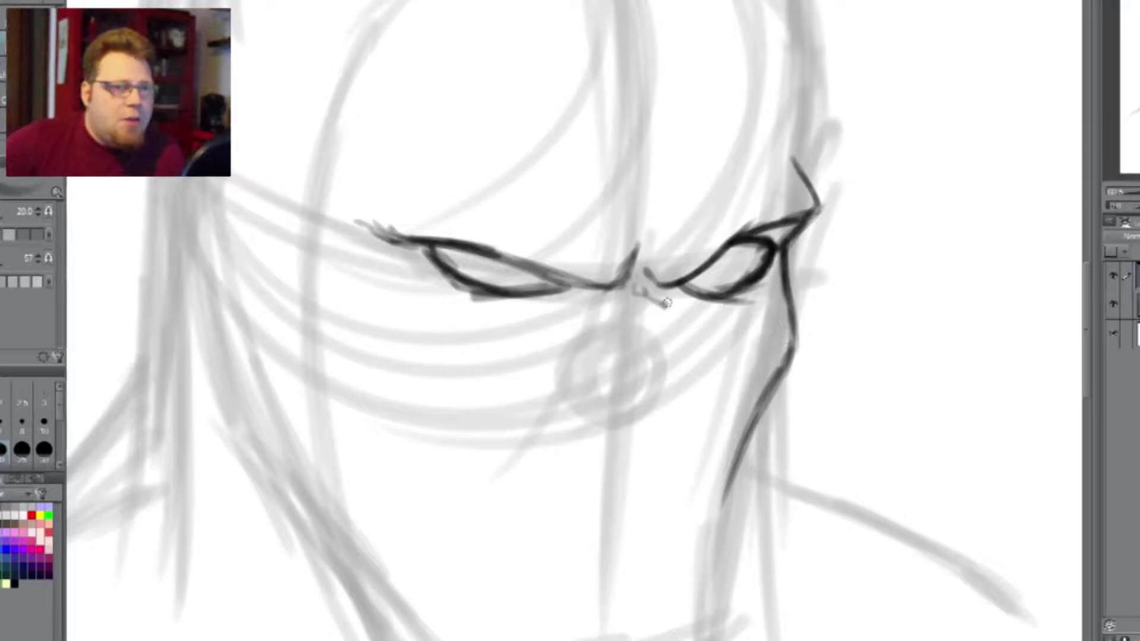
- Draw the nose with its nostril, the frown creases across the bridge and a crease under the near eye
mouse_move(673, 301)
mouse_down()
mouse_move(686, 425)
mouse_move(611, 439)
mouse_move(579, 429)
mouse_move(569, 406)
mouse_up()
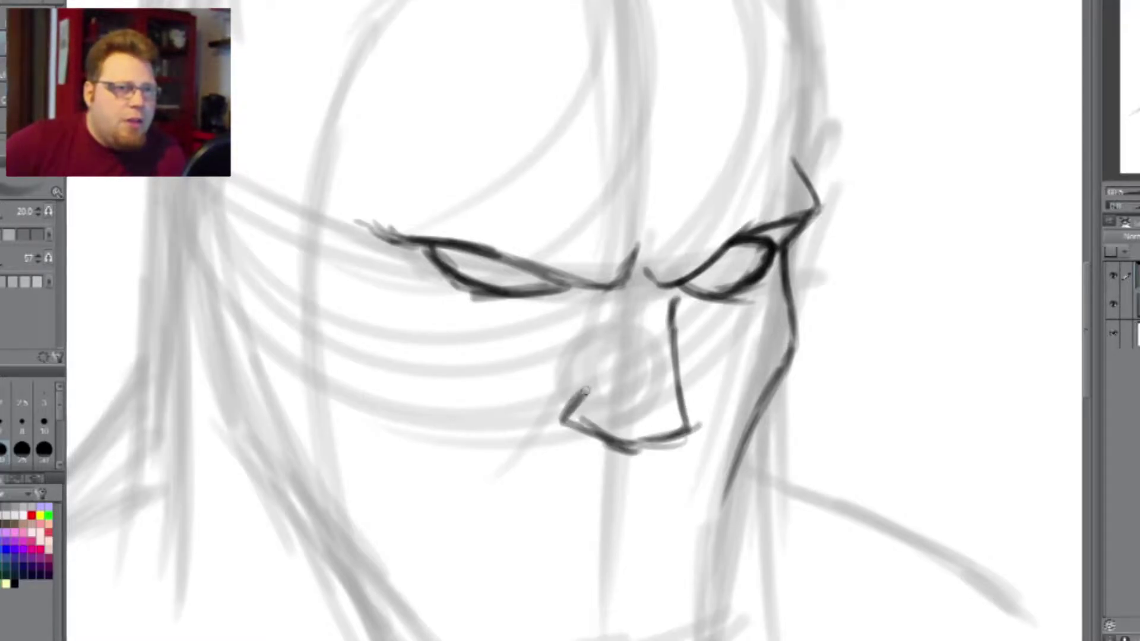
mouse_move(664, 309)
mouse_down()
mouse_move(594, 317)
mouse_move(581, 304)
mouse_move(553, 334)
mouse_up()
drag(601, 393, 537, 419)
drag(568, 288, 428, 310)
scroll(547, 210, down, 3)
scroll(581, 348, up, 2)
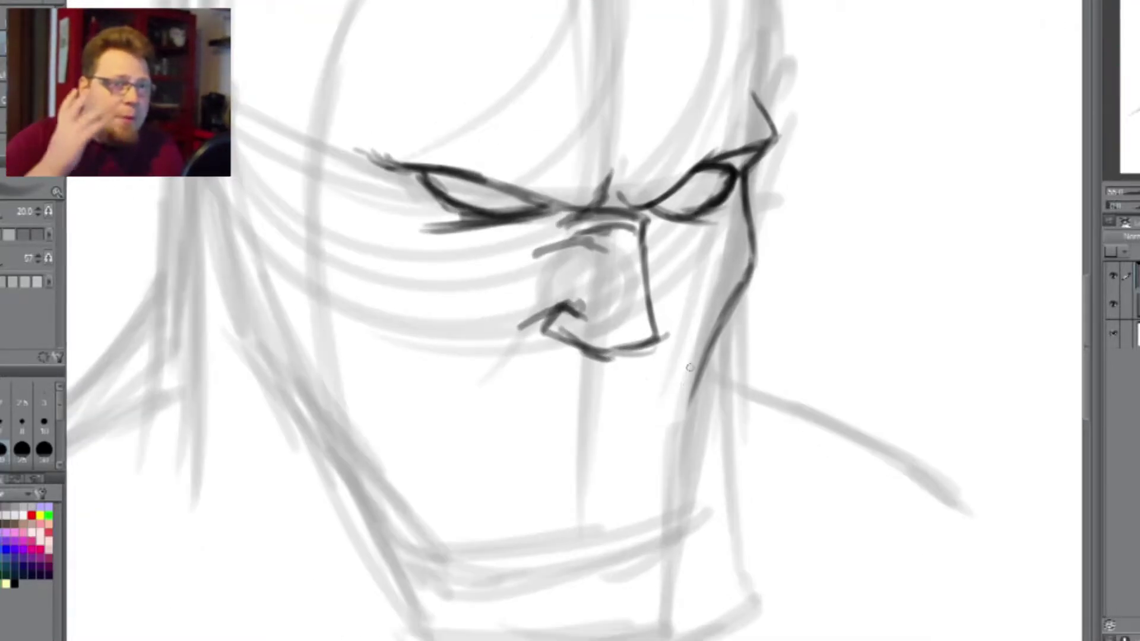
- Break up the nose bridge line with the eraser and darken the nose tip and nostril
key(e)
key(p)
drag(645, 349, 597, 357)
mouse_move(644, 350)
mouse_down()
mouse_move(663, 310)
mouse_move(660, 334)
mouse_up()
drag(561, 306, 602, 333)
- Draw the outline of an open, snarling mouth below the nose
scroll(612, 323, down, 1)
scroll(676, 348, up, 2)
mouse_move(681, 347)
mouse_down()
mouse_move(540, 368)
mouse_move(449, 435)
mouse_up()
mouse_move(514, 381)
mouse_down()
mouse_move(611, 366)
mouse_move(631, 426)
mouse_move(543, 469)
mouse_move(463, 409)
mouse_up()
drag(564, 472, 468, 402)
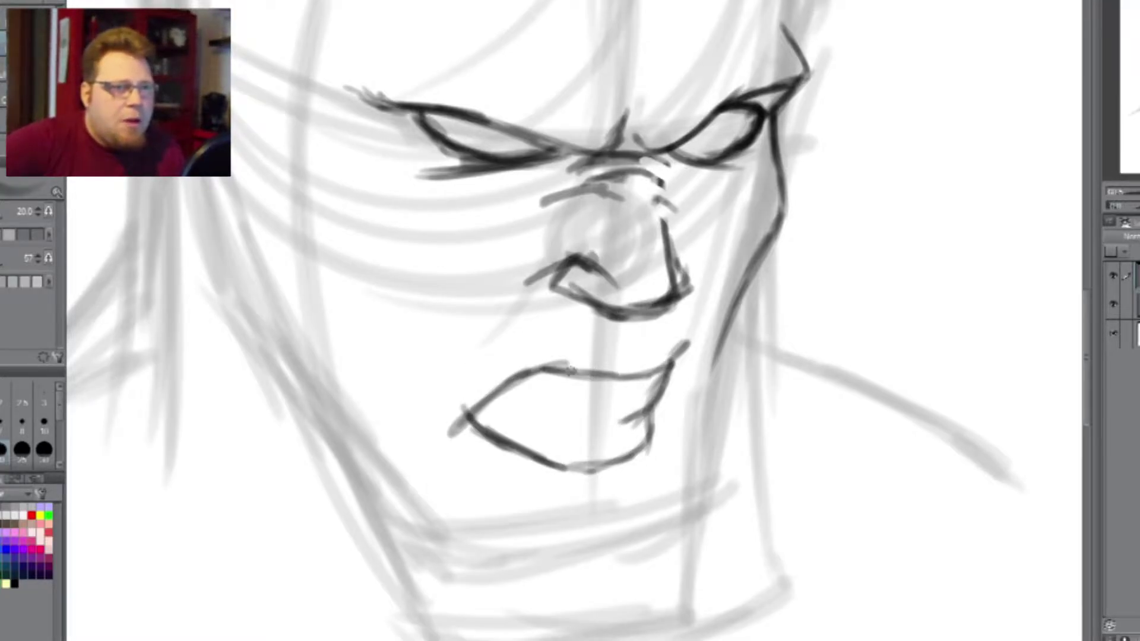
- Lasso the mouth, move it slightly up towards the nose, and deselect it
key(e)
key(m)
mouse_move(480, 360)
mouse_down()
mouse_move(619, 505)
mouse_move(480, 360)
mouse_up()
key(k)
drag(570, 416, 569, 401)
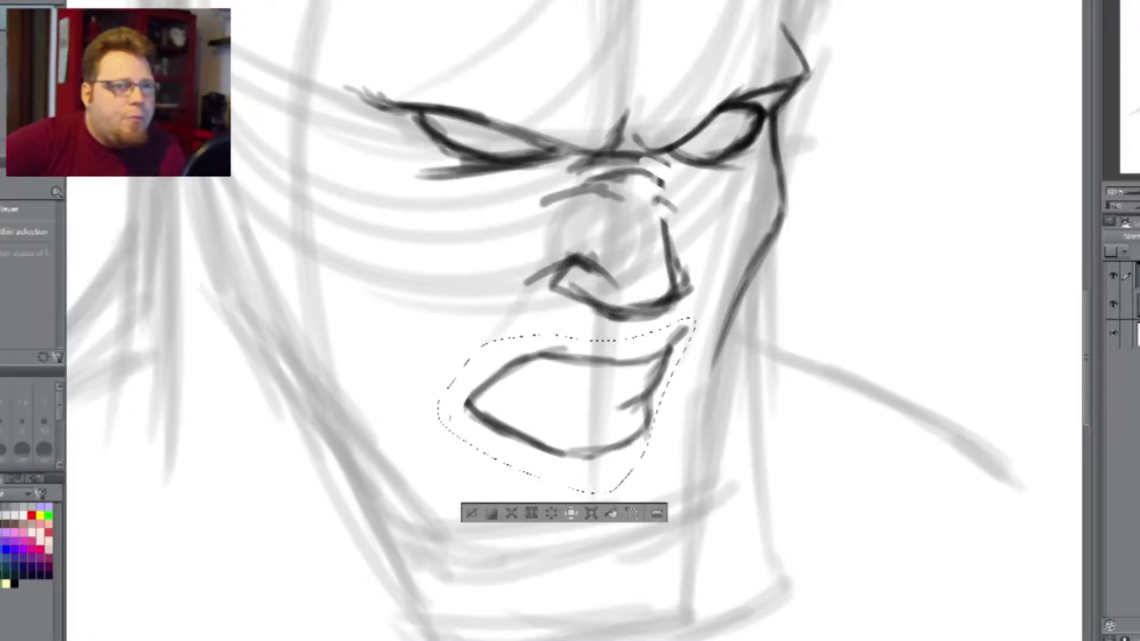
key(ctrl+d)
- Add a tooth in the mouth, a lower lip line, a fold beside the nostril and a short philtrum mark
key(p)
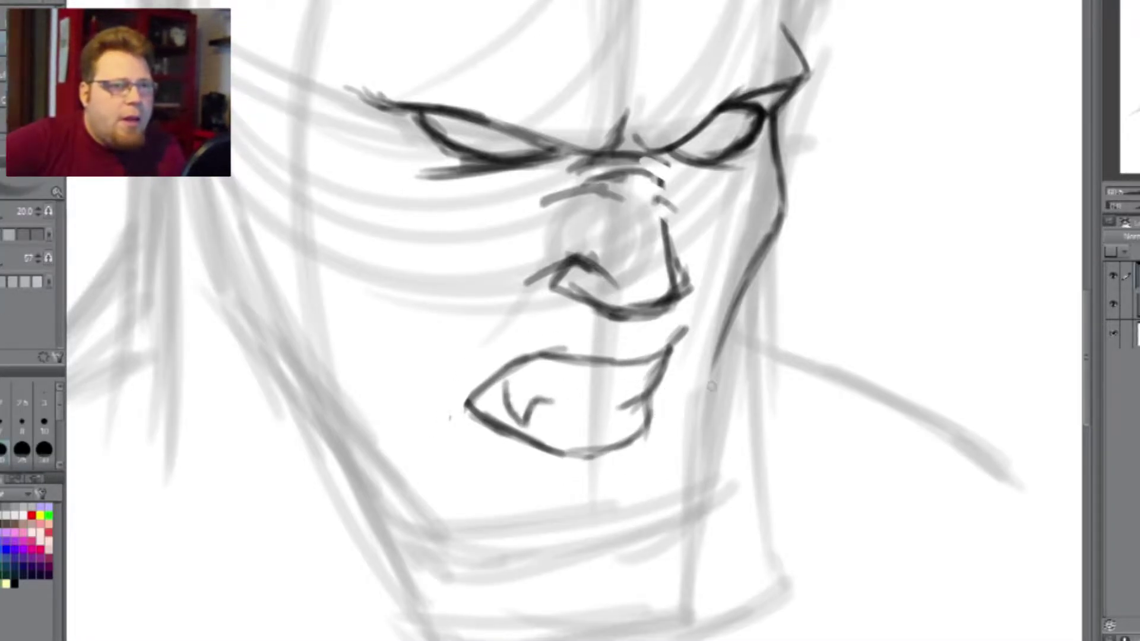
mouse_move(669, 442)
mouse_down()
mouse_move(606, 490)
mouse_move(505, 487)
mouse_up()
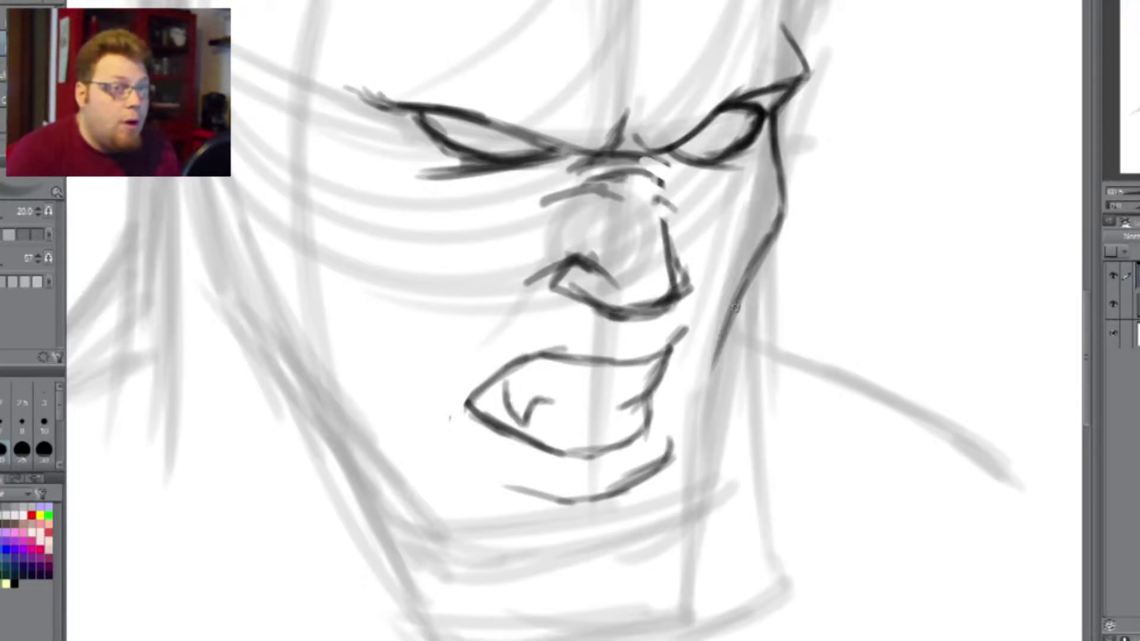
drag(585, 236, 466, 356)
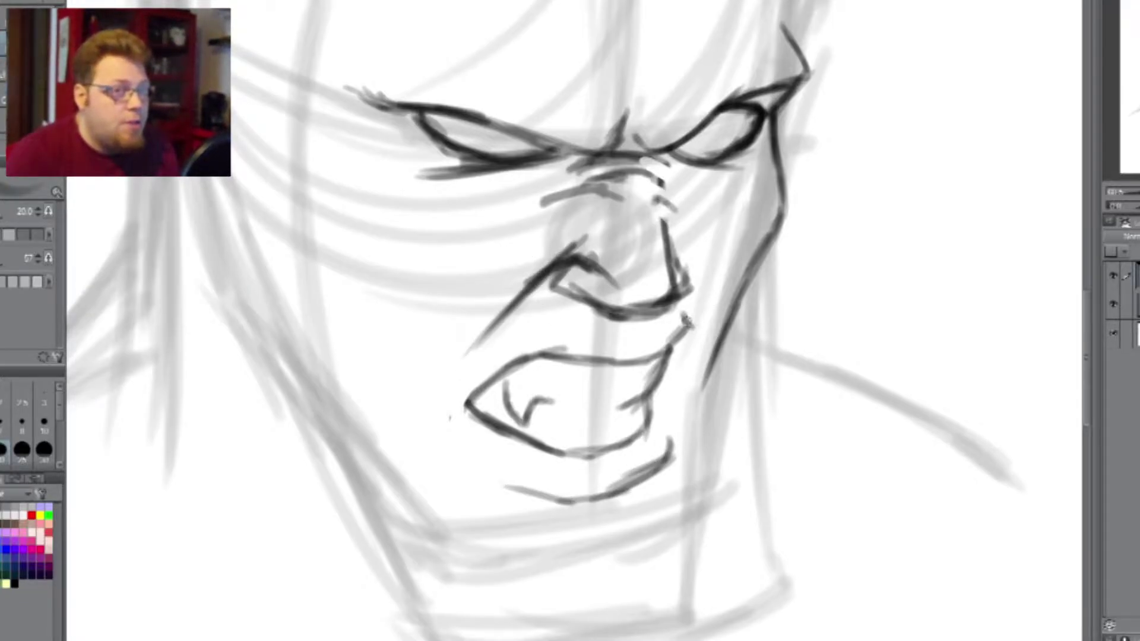
drag(635, 320, 629, 351)
- Draw the chin and jaw contours on both sides of the face and a curved line from the near cheekbone to the jaw
mouse_move(722, 306)
mouse_down()
mouse_move(713, 445)
mouse_move(730, 511)
mouse_move(618, 587)
mouse_move(483, 601)
mouse_move(355, 421)
mouse_up()
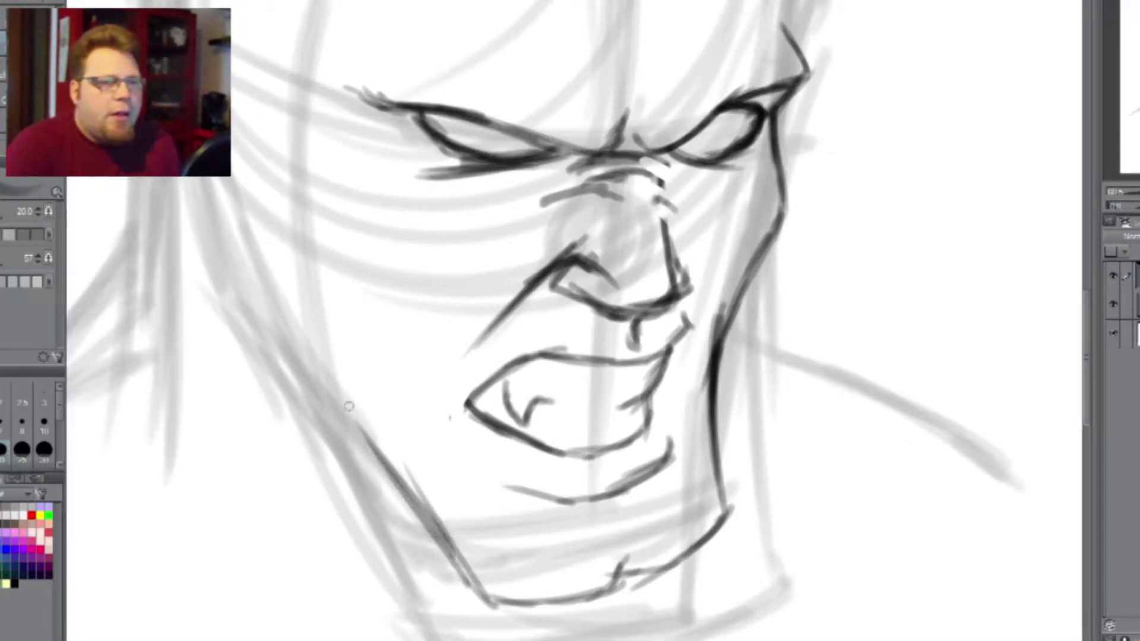
drag(432, 541, 291, 371)
scroll(517, 499, down, 2)
scroll(386, 465, up, 1)
drag(386, 465, 331, 297)
drag(775, 383, 749, 451)
drag(766, 404, 745, 499)
mouse_move(520, 615)
mouse_down()
mouse_move(500, 499)
mouse_move(516, 454)
mouse_up()
mouse_move(515, 454)
mouse_down()
mouse_move(504, 556)
mouse_move(506, 428)
mouse_move(389, 332)
mouse_up()
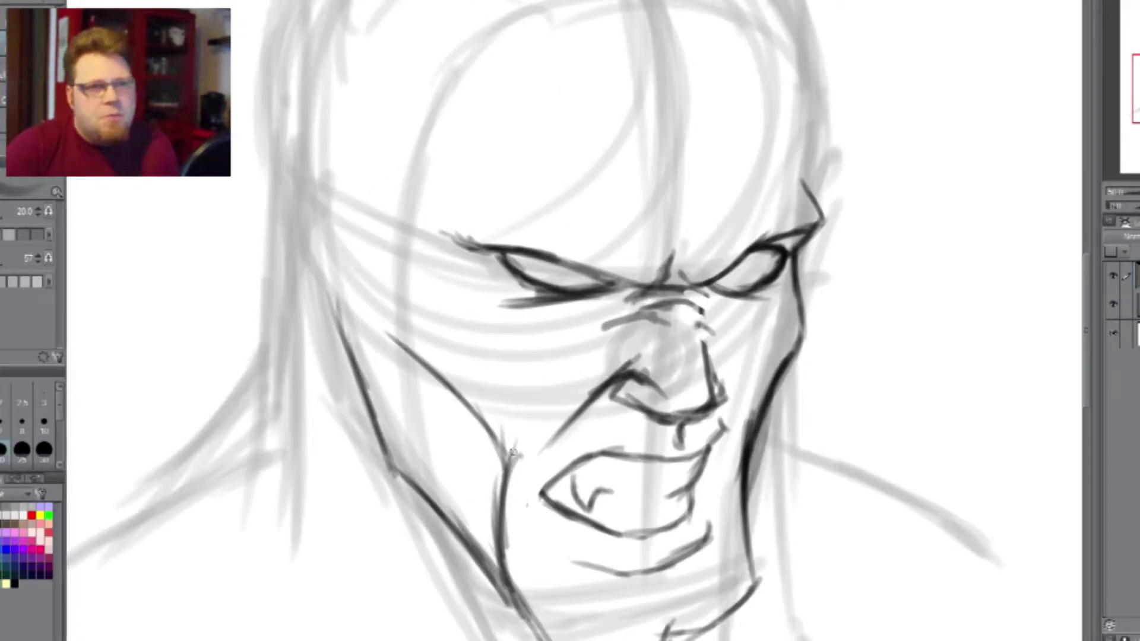
- Enlarge the eraser to 200 and erase the chin outline and the lower part of the near cheek line
drag(631, 616, 560, 499)
key(e)
key(bracketright)
key(bracketright)
key(bracketright)
key(bracketright)
drag(479, 510, 651, 481)
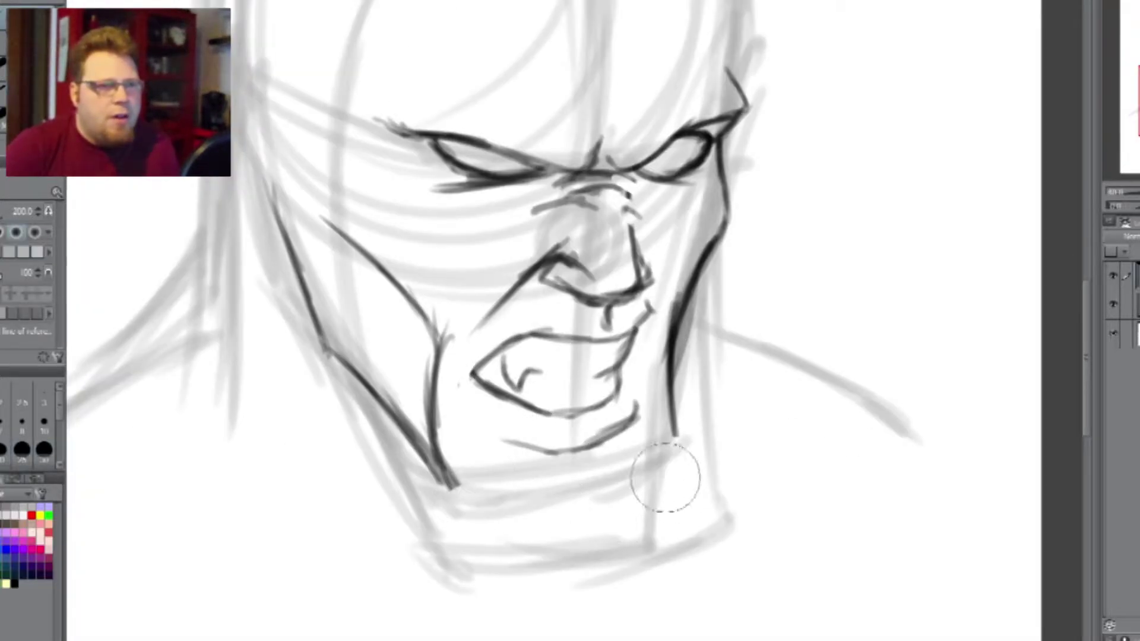
drag(410, 327, 431, 424)
- Hatch a shadow on the near lower cheek and redraw the chin outline across to the far jaw
key(p)
mouse_move(440, 472)
mouse_down()
mouse_move(414, 426)
mouse_move(438, 360)
mouse_up()
mouse_move(424, 454)
mouse_down()
mouse_move(516, 536)
mouse_move(587, 523)
mouse_up()
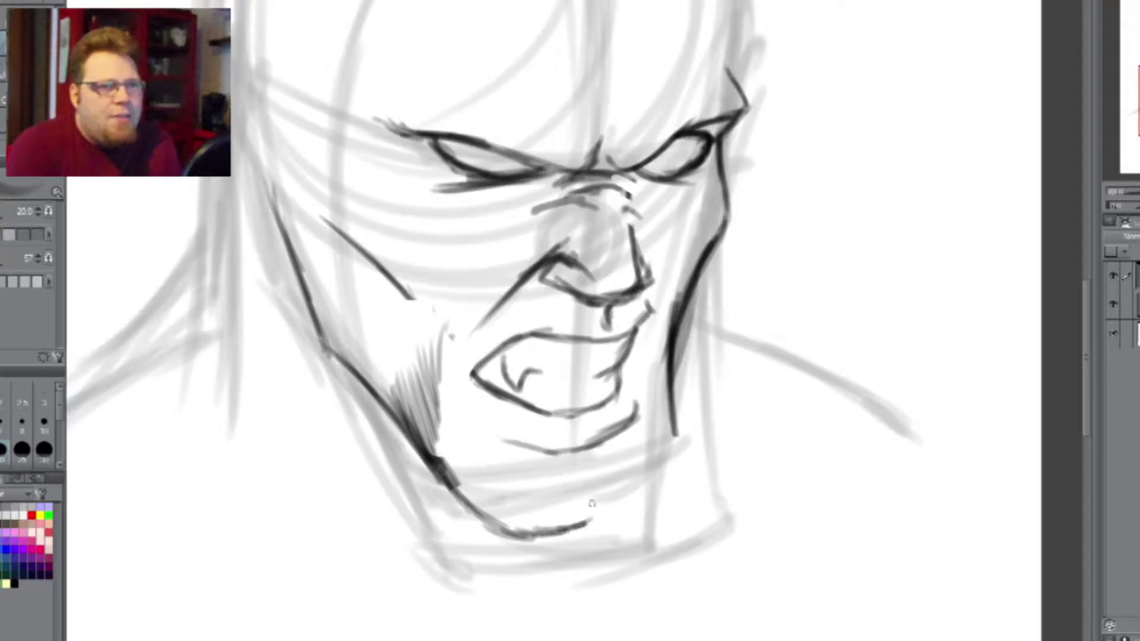
mouse_move(678, 467)
mouse_down()
mouse_move(675, 420)
mouse_move(695, 489)
mouse_up()
- Draw the far forehead contour from the brow ridge up towards the top of the head
scroll(640, 509, down, 3)
scroll(680, 197, up, 2)
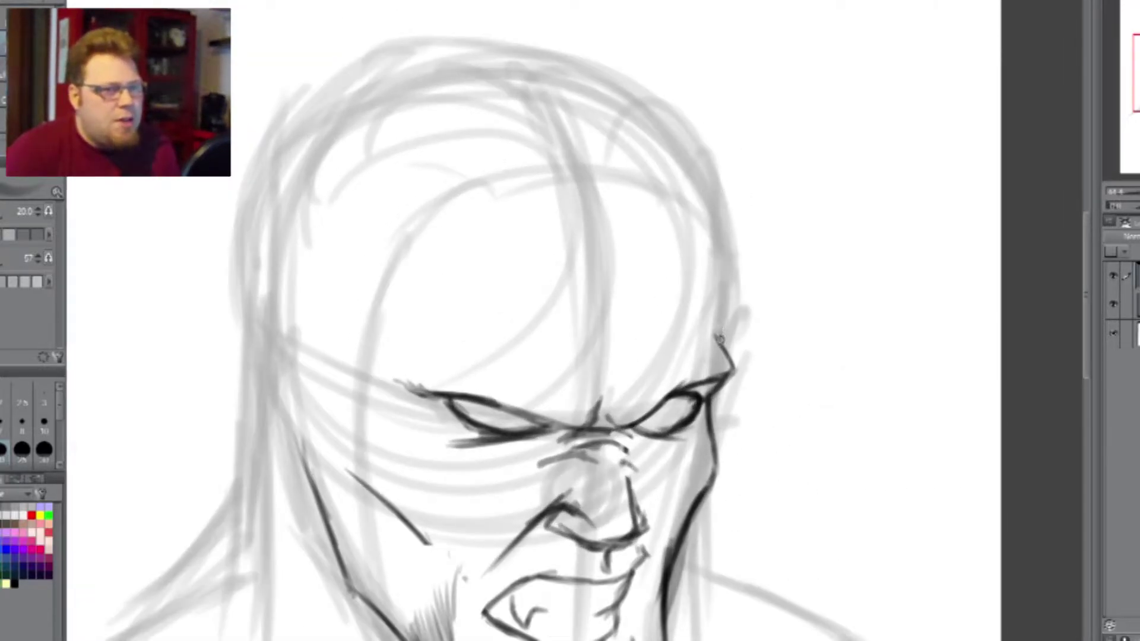
mouse_move(714, 261)
mouse_down()
mouse_move(708, 185)
mouse_move(656, 116)
mouse_up()
- Draw the mask's lower edge from the nose across the near cheek and erase the cheek hatching
scroll(656, 115, down, 3)
scroll(618, 244, up, 4)
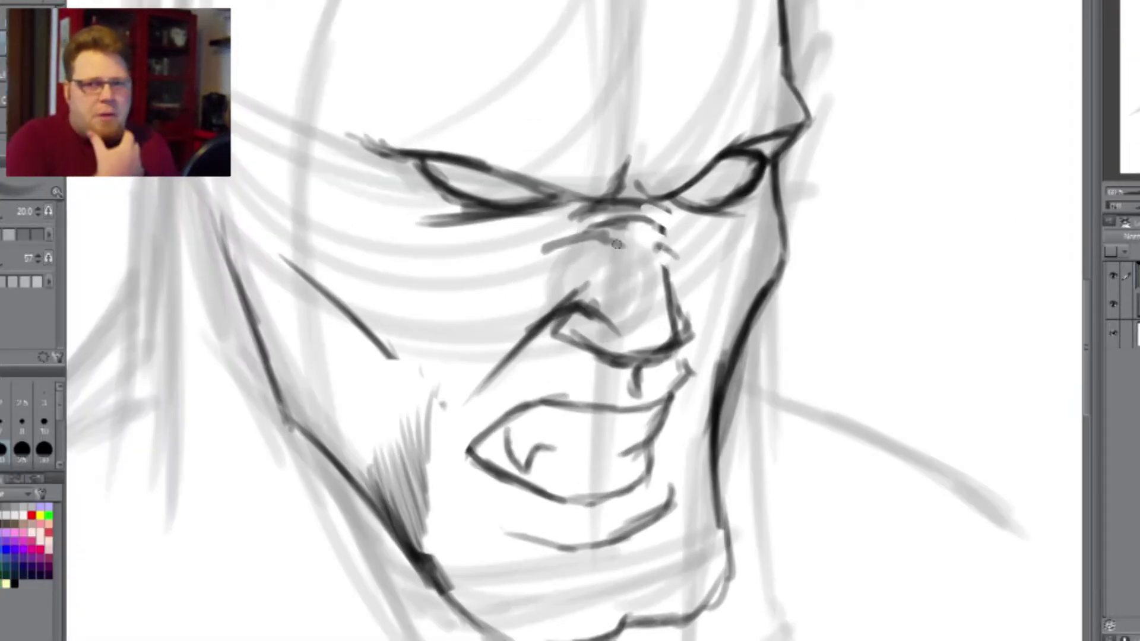
drag(596, 357, 417, 299)
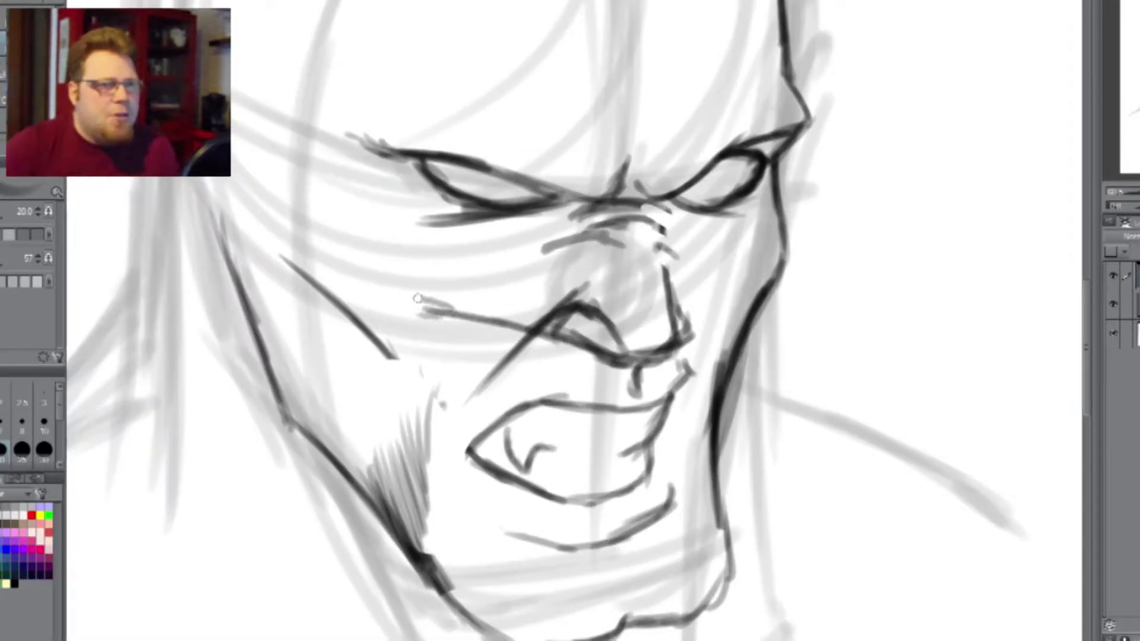
key(e)
drag(400, 410, 392, 487)
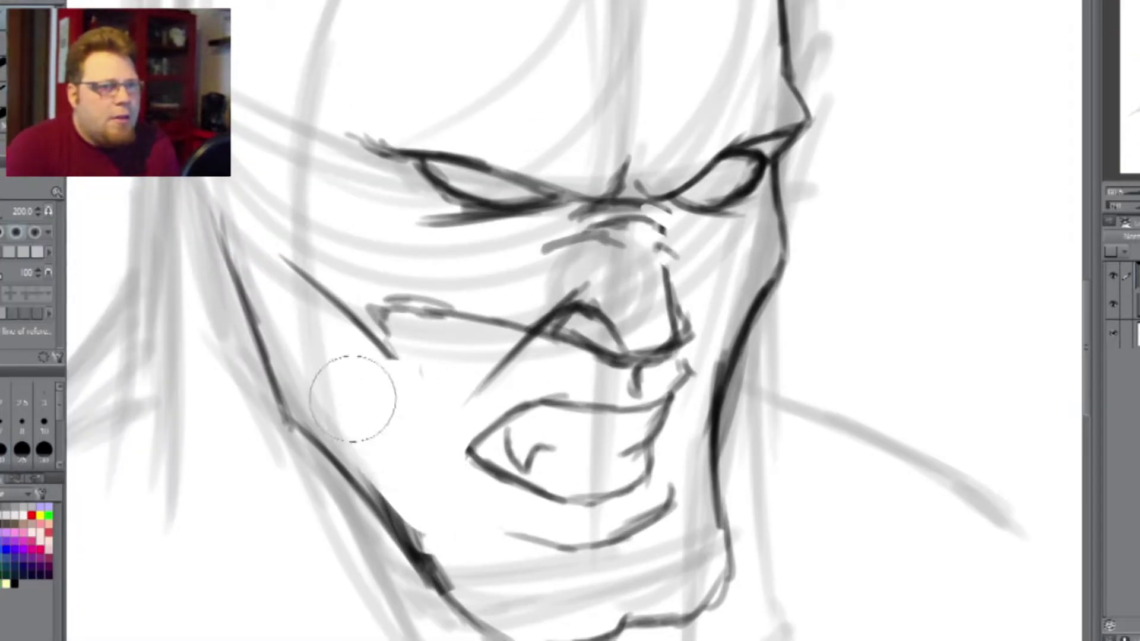
- Continue the mask edge down the near cheek to the jaw and from the nose across the far cheek
key(p)
mouse_move(372, 304)
mouse_down()
mouse_move(391, 386)
mouse_move(386, 463)
mouse_up()
drag(364, 355, 425, 563)
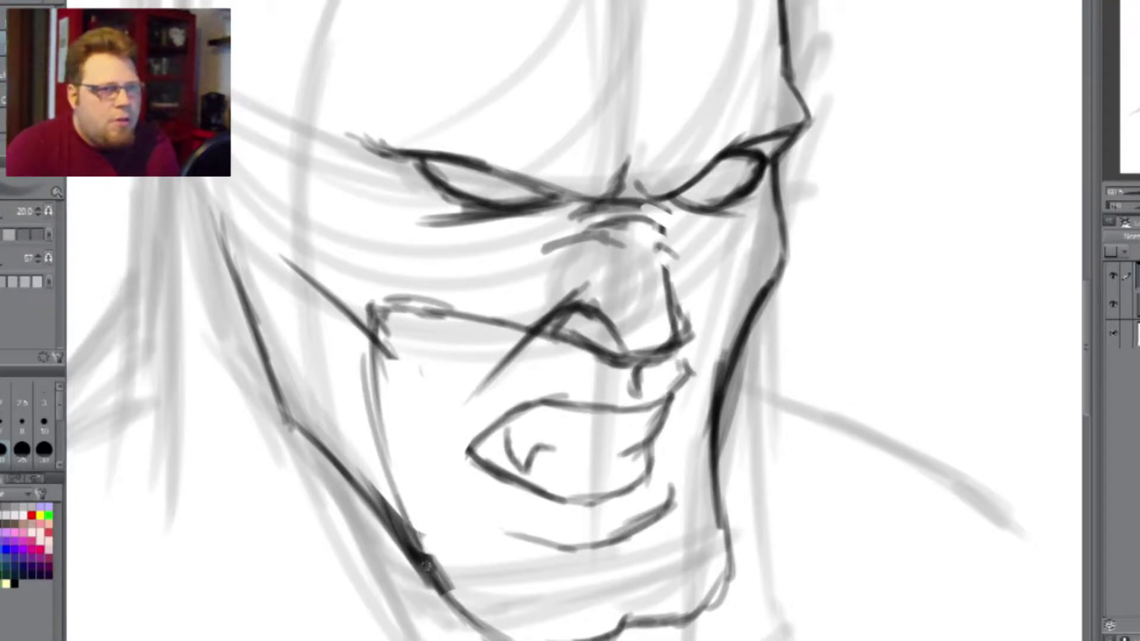
drag(687, 342, 772, 287)
drag(772, 287, 720, 379)
scroll(702, 339, down, 2)
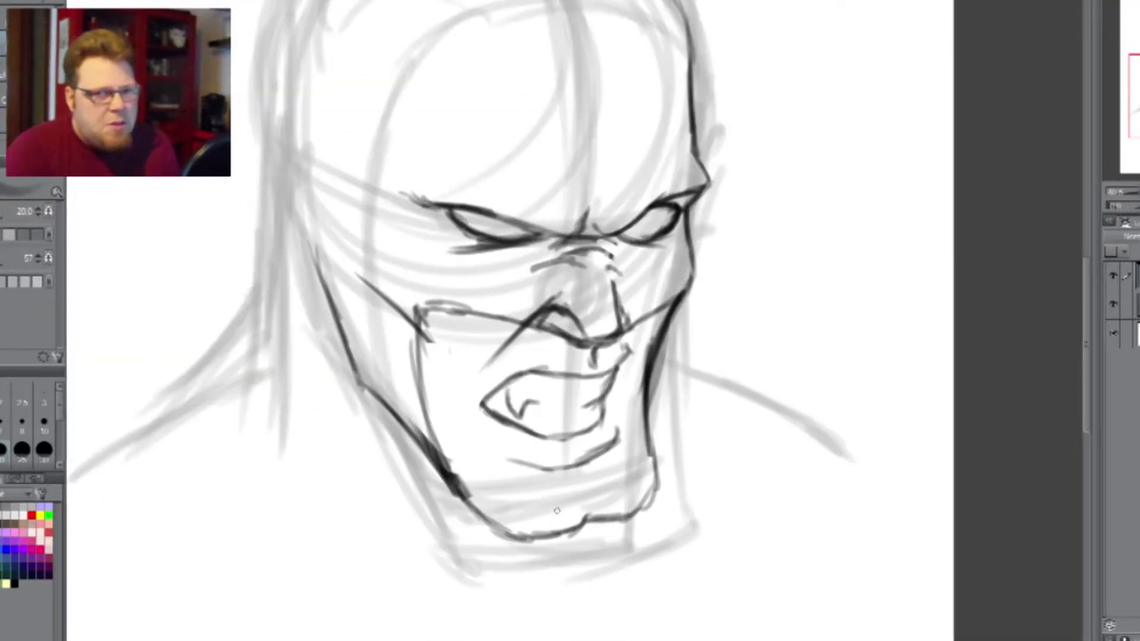
- Erase the crease beneath the lower lip and redraw it as a shorter curve under the mouth
scroll(589, 512, up, 2)
key(e)
mouse_move(443, 451)
mouse_down()
mouse_move(600, 447)
mouse_move(593, 435)
mouse_up()
key(p)
drag(498, 409, 571, 394)
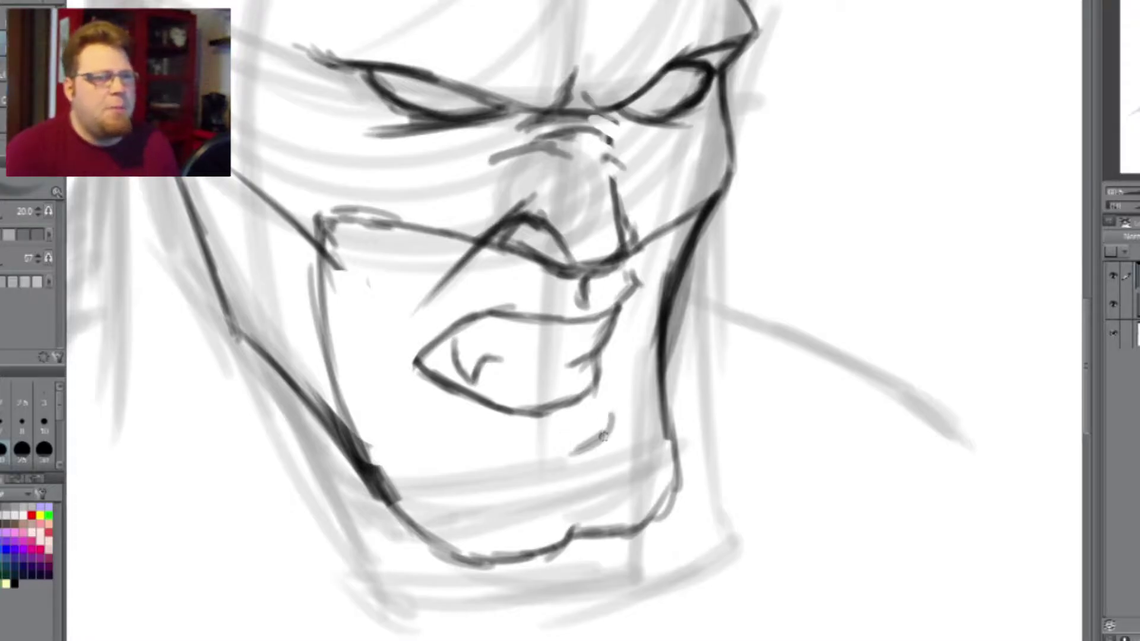
mouse_move(612, 418)
mouse_down()
mouse_move(481, 462)
mouse_move(446, 442)
mouse_up()
- Draw short beard hairs along the chin outline from the far jaw across to the near jaw
mouse_move(683, 452)
mouse_down()
mouse_move(646, 523)
mouse_move(671, 493)
mouse_move(615, 533)
mouse_move(517, 573)
mouse_move(664, 368)
mouse_up()
drag(515, 537, 509, 571)
drag(498, 530, 488, 567)
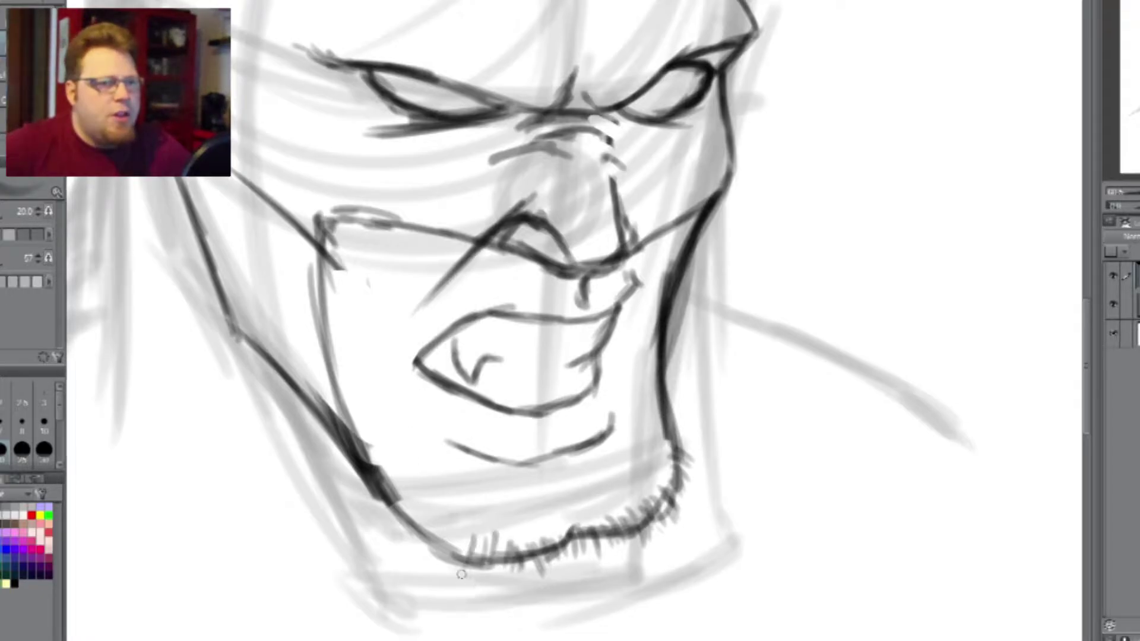
drag(458, 527, 453, 561)
drag(439, 520, 425, 570)
drag(416, 532, 406, 558)
drag(400, 532, 389, 556)
- Fill the chin with dense beard hairs, building a tuft up to the crease beneath the lower lip
mouse_move(683, 431)
mouse_down()
mouse_move(648, 505)
mouse_move(597, 519)
mouse_up()
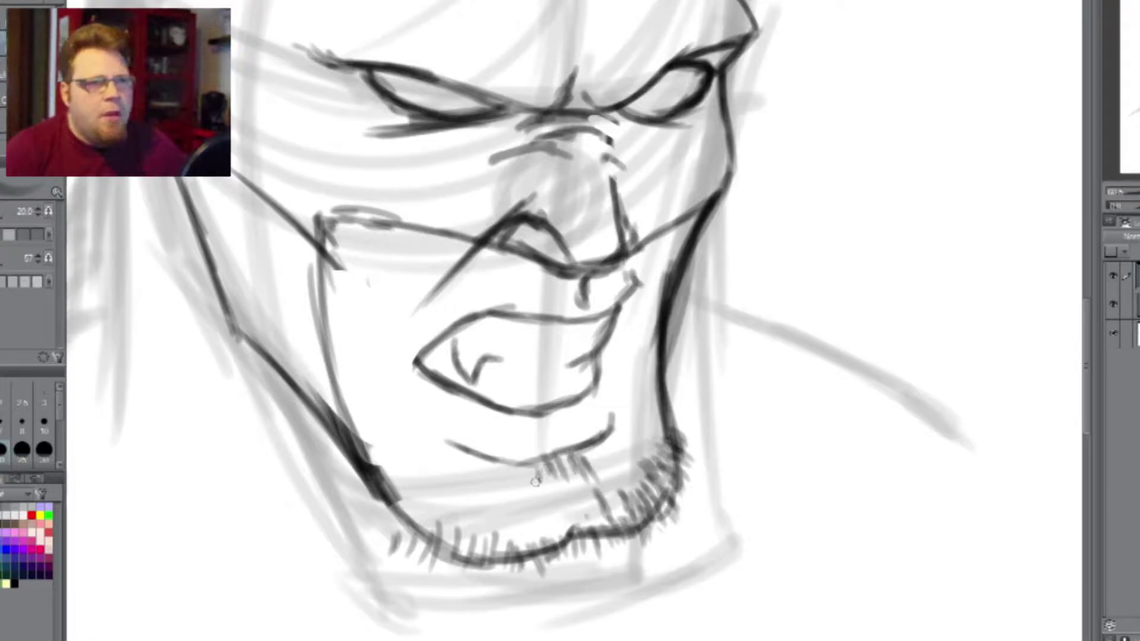
drag(581, 468, 575, 522)
drag(558, 483, 528, 518)
mouse_move(597, 499)
mouse_down()
mouse_move(579, 539)
mouse_move(544, 545)
mouse_up()
mouse_move(529, 527)
mouse_down()
mouse_move(517, 520)
mouse_move(466, 545)
mouse_up()
mouse_move(452, 494)
mouse_down()
mouse_move(439, 535)
mouse_move(418, 524)
mouse_up()
drag(401, 499, 387, 514)
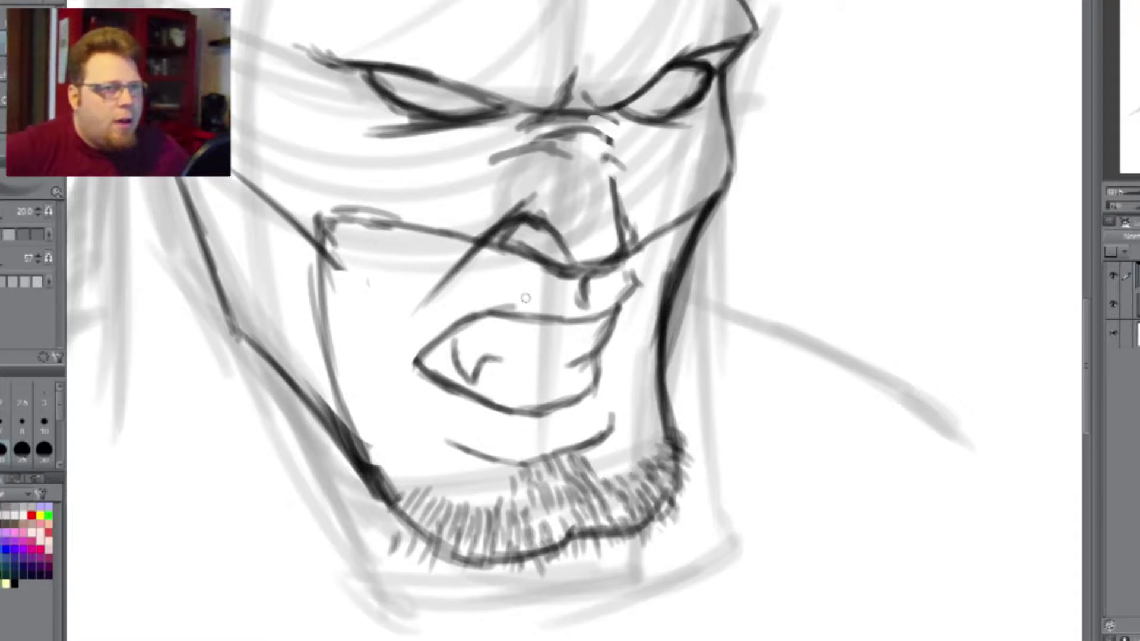
- Draw moustache hairs beneath the nose and down past the near corner of the mouth
drag(542, 271, 532, 300)
mouse_move(520, 266)
mouse_down()
mouse_move(505, 300)
mouse_move(490, 296)
mouse_up()
mouse_move(484, 271)
mouse_down()
mouse_move(463, 309)
mouse_move(428, 333)
mouse_up()
drag(419, 303, 380, 360)
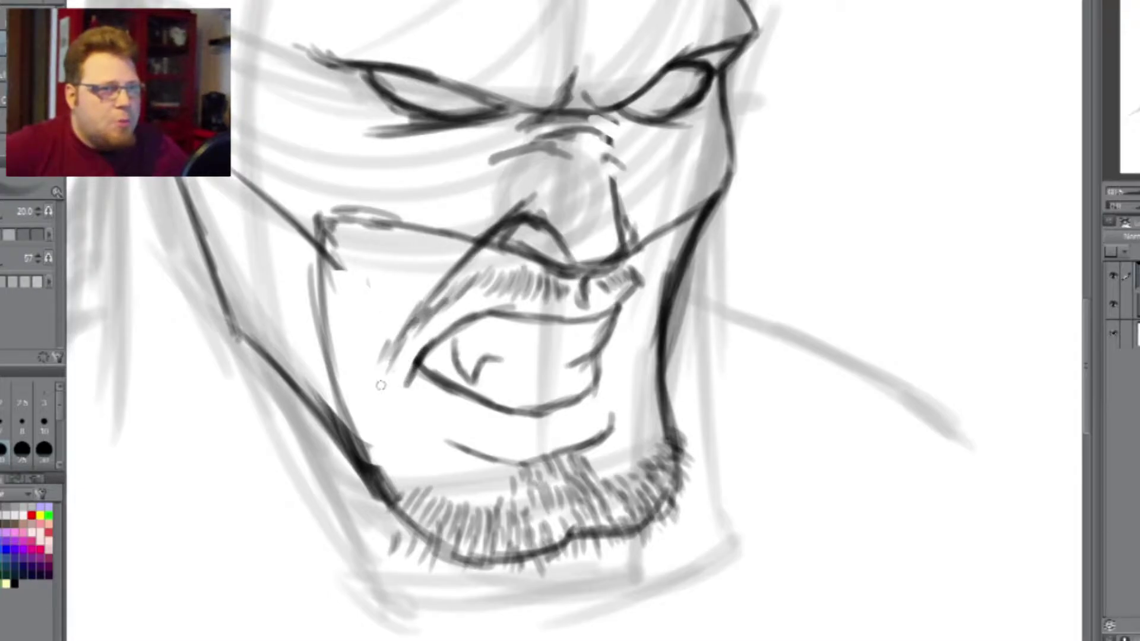
- Extend the beard hairs down both sides of the mouth to join the moustache to the chin beard
drag(406, 317, 377, 419)
drag(385, 386, 383, 436)
drag(396, 392, 394, 464)
drag(376, 369, 363, 442)
drag(393, 451, 386, 469)
mouse_move(646, 300)
mouse_down()
mouse_move(653, 383)
mouse_move(649, 326)
mouse_up()
drag(641, 319, 655, 393)
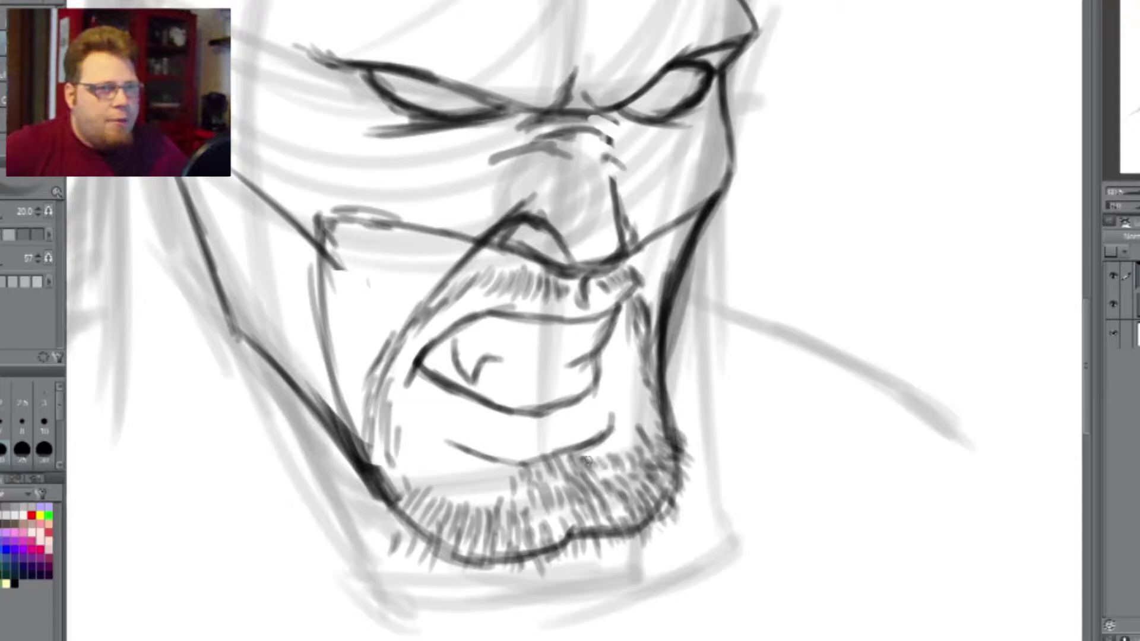
scroll(512, 451, down, 5)
scroll(449, 359, up, 5)
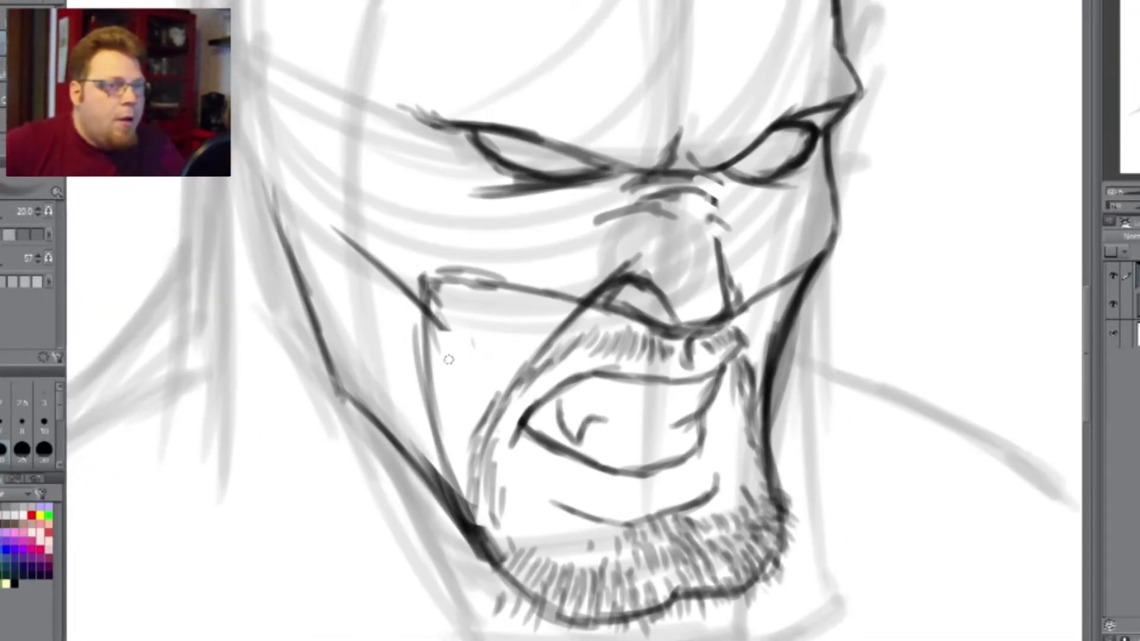
- Darken the near corner of the mask's lower edge and hatch shading down the near cheek
drag(387, 268, 448, 326)
drag(431, 285, 437, 368)
drag(436, 309, 428, 448)
drag(439, 341, 433, 460)
drag(455, 306, 443, 404)
- Try tall pointed mask fins rising from a V in the middle of the forehead on both sides of the head
scroll(472, 311, down, 4)
scroll(576, 368, up, 3)
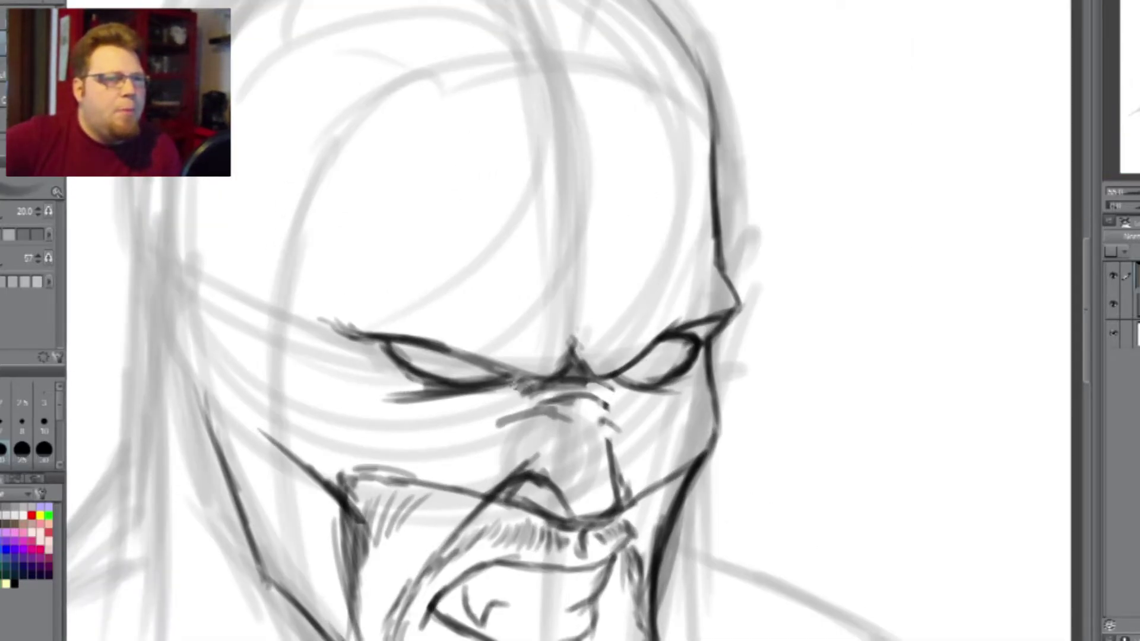
scroll(502, 397, down, 3)
scroll(557, 336, up, 1)
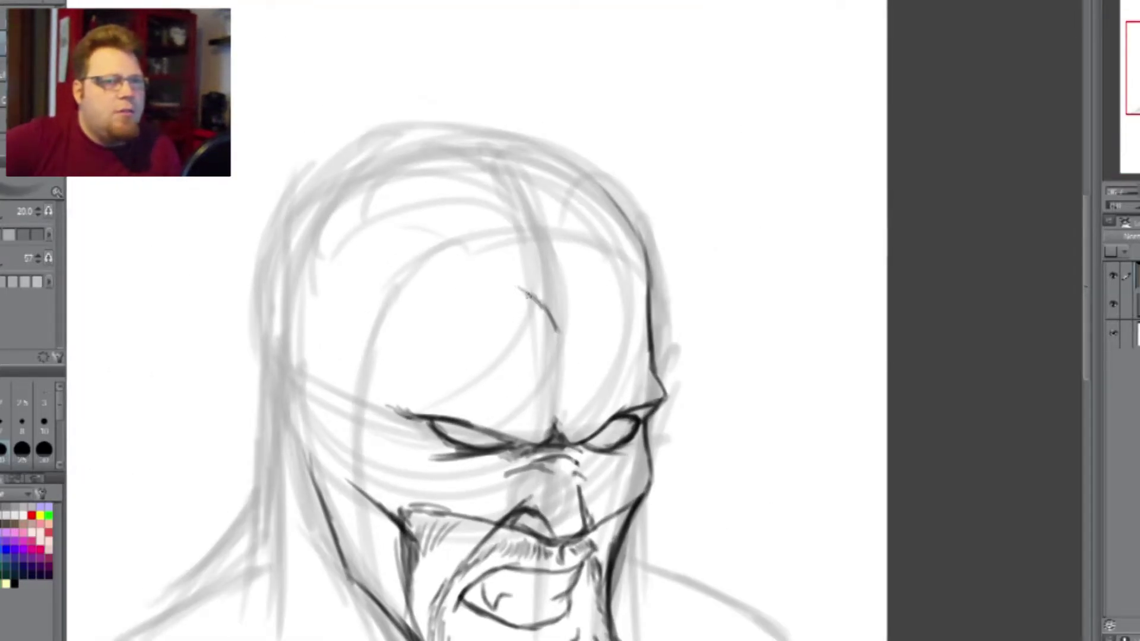
mouse_move(490, 279)
mouse_down()
mouse_move(383, 208)
mouse_move(331, 102)
mouse_move(328, 50)
mouse_move(274, 139)
mouse_move(239, 303)
mouse_move(264, 389)
mouse_move(332, 520)
mouse_up()
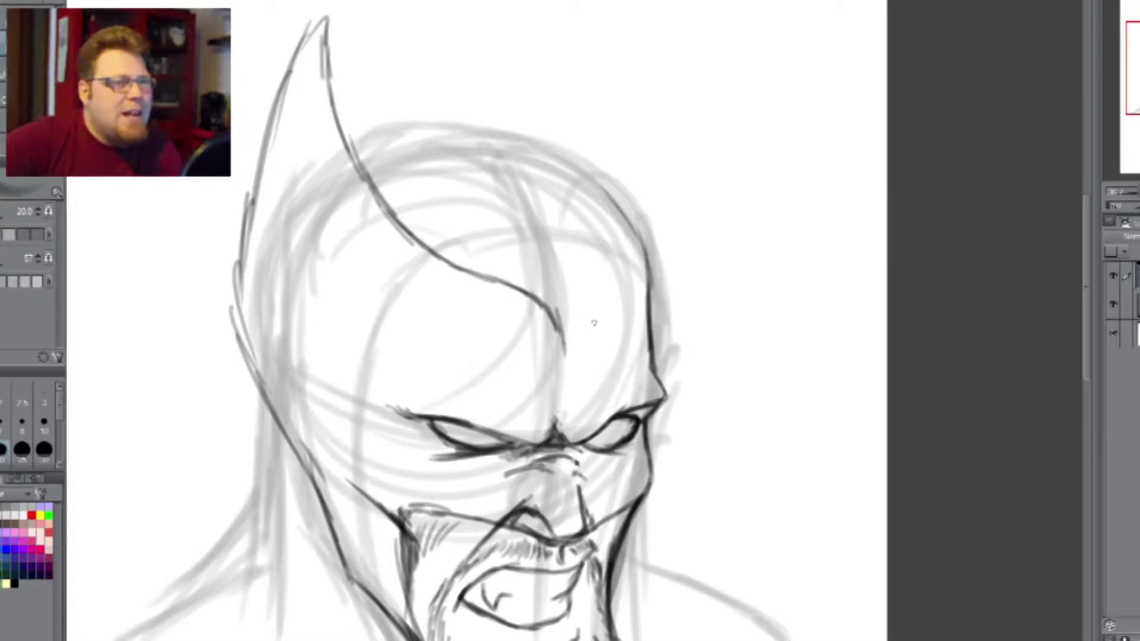
mouse_move(577, 323)
mouse_down()
mouse_move(629, 260)
mouse_move(658, 192)
mouse_move(670, 76)
mouse_up()
mouse_move(636, 19)
mouse_down()
mouse_move(648, 76)
mouse_move(600, 197)
mouse_up()
mouse_move(642, 9)
mouse_down()
mouse_move(677, 89)
mouse_move(696, 280)
mouse_move(650, 344)
mouse_up()
- Erase the near fin's outer edge and redraw it closer to the head, running down to the jaw
scroll(651, 343, down, 3)
scroll(590, 285, up, 1)
mouse_move(422, 119)
mouse_down()
mouse_move(408, 203)
mouse_move(420, 260)
mouse_up()
scroll(420, 229, up, 1)
key(e)
mouse_move(445, 45)
mouse_down()
mouse_move(433, 331)
mouse_move(453, 350)
mouse_up()
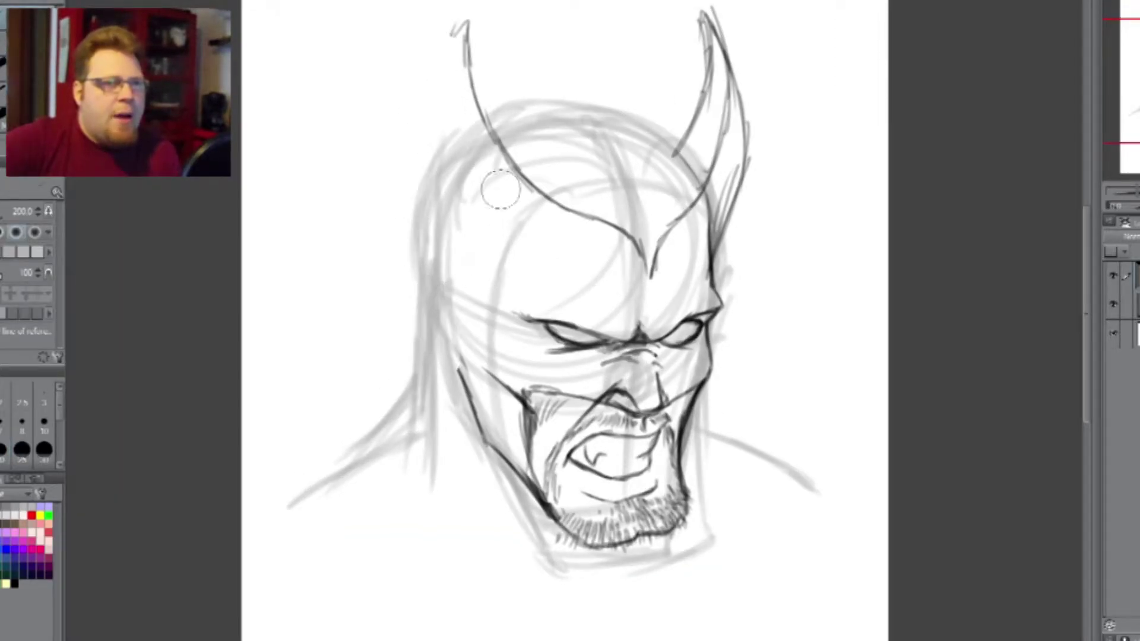
key(p)
drag(467, 23, 440, 145)
mouse_move(456, 61)
mouse_down()
mouse_move(429, 201)
mouse_move(469, 408)
mouse_up()
drag(428, 202, 453, 352)
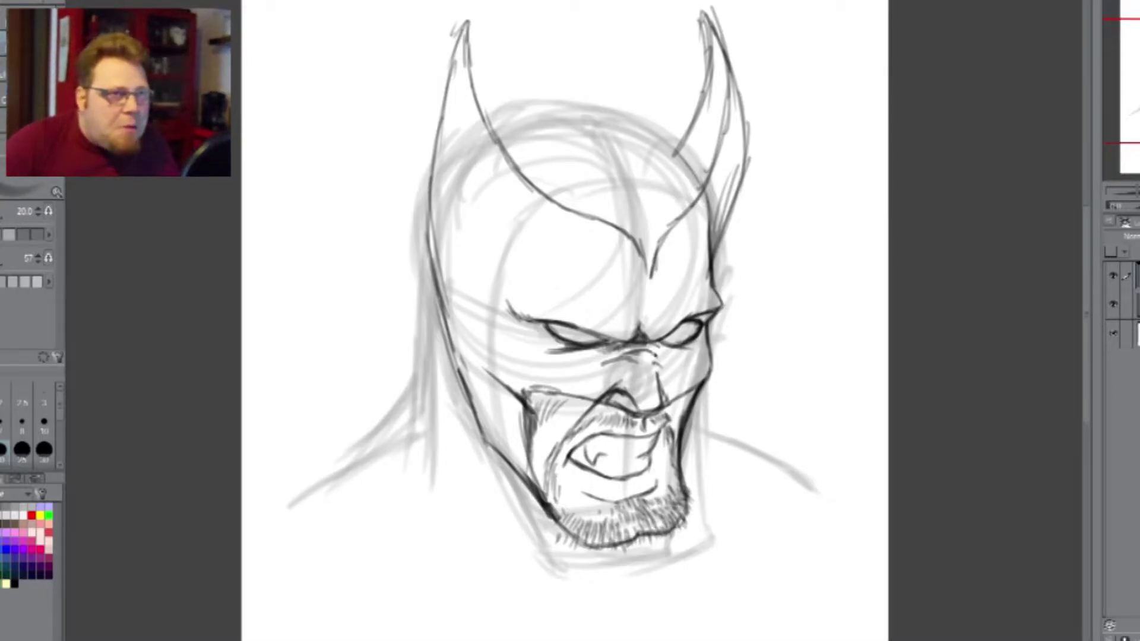
- Erase both mask fins and their forehead lines
key(e)
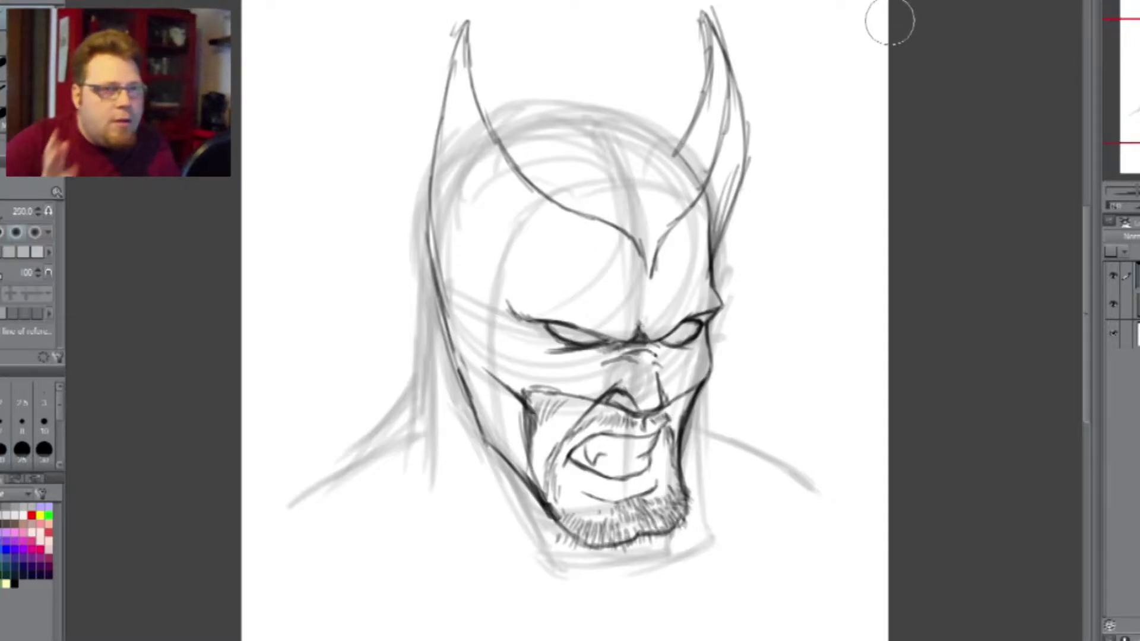
mouse_move(453, 56)
mouse_down()
mouse_move(545, 198)
mouse_move(622, 233)
mouse_up()
mouse_move(689, 118)
mouse_down()
mouse_move(778, 170)
mouse_move(698, 107)
mouse_up()
drag(445, 160, 430, 221)
- Draw furrow lines fanning up the forehead from the point between the brows
key(p)
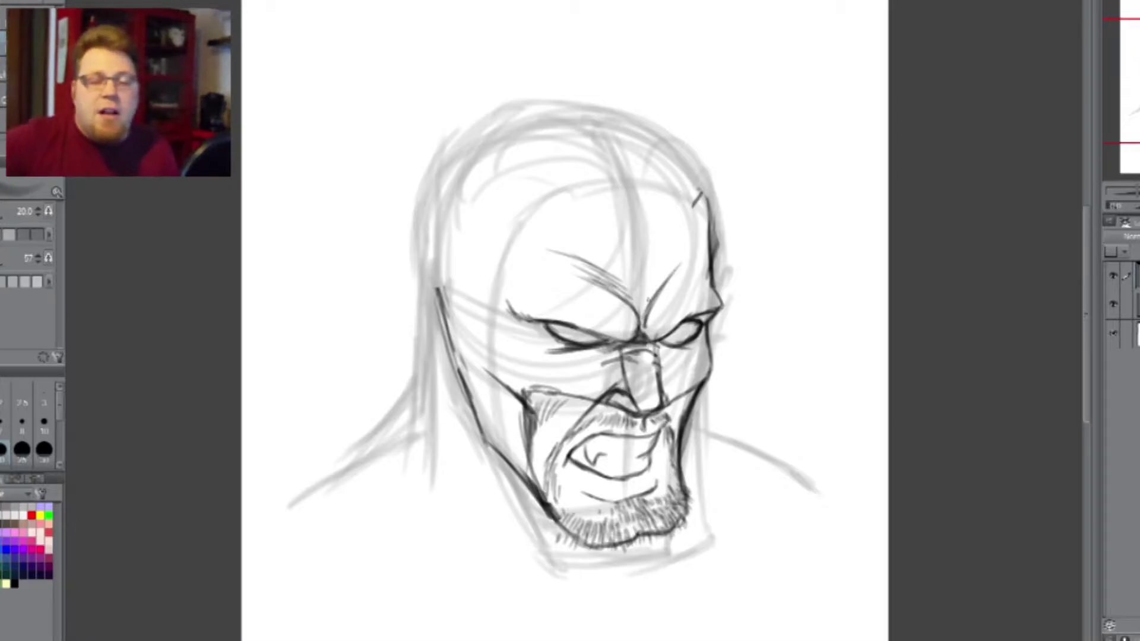
drag(660, 277, 642, 310)
drag(629, 268, 640, 308)
drag(662, 261, 647, 289)
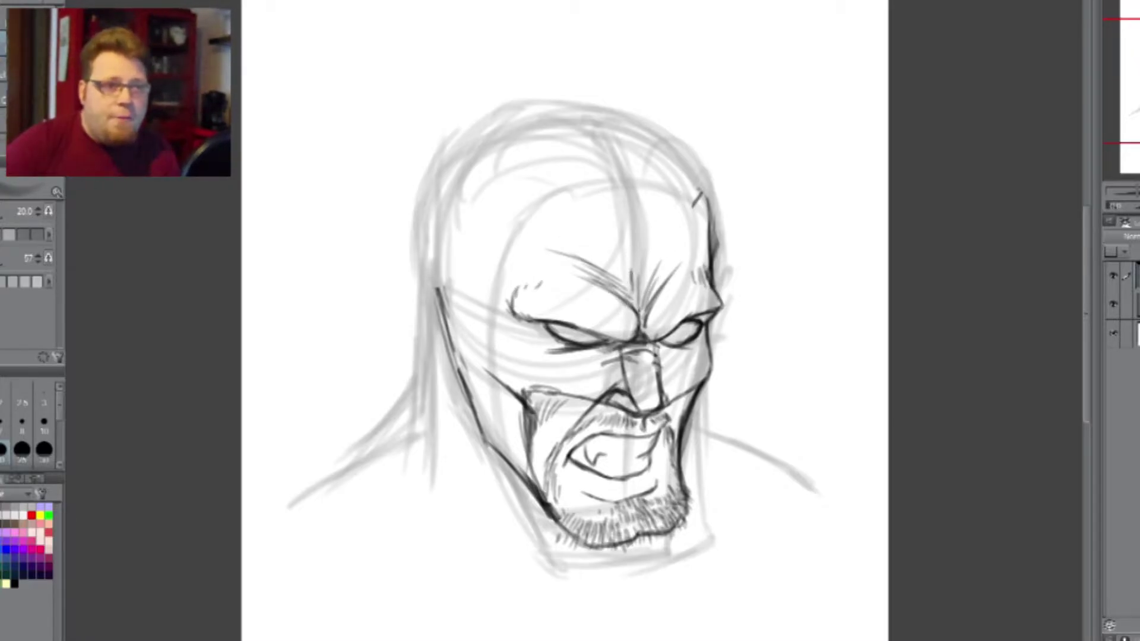
- Draw the near mask fin sweeping from between the brows to a pointed tip and back down the side of the head
drag(538, 232, 603, 284)
mouse_move(424, 72)
mouse_down()
mouse_move(403, 187)
mouse_move(454, 339)
mouse_up()
drag(410, 154, 450, 330)
drag(425, 66, 406, 223)
drag(432, 43, 493, 171)
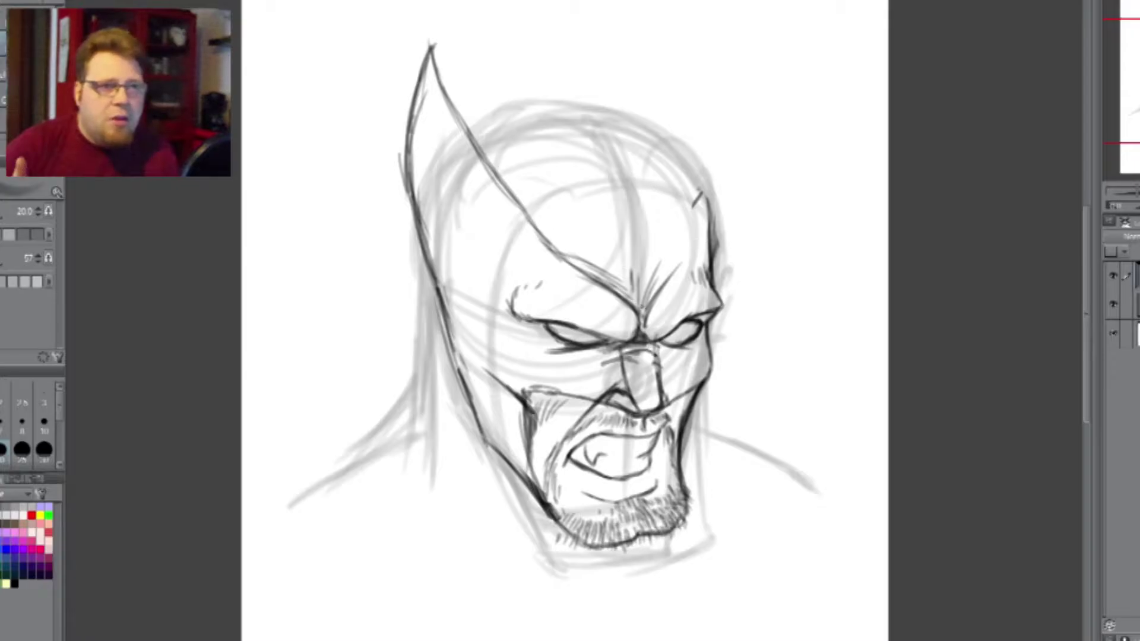
- Draw the narrow far mask fin and outline the top of the skull between the two fins
mouse_move(712, 184)
mouse_down()
mouse_move(731, 30)
mouse_move(689, 166)
mouse_up()
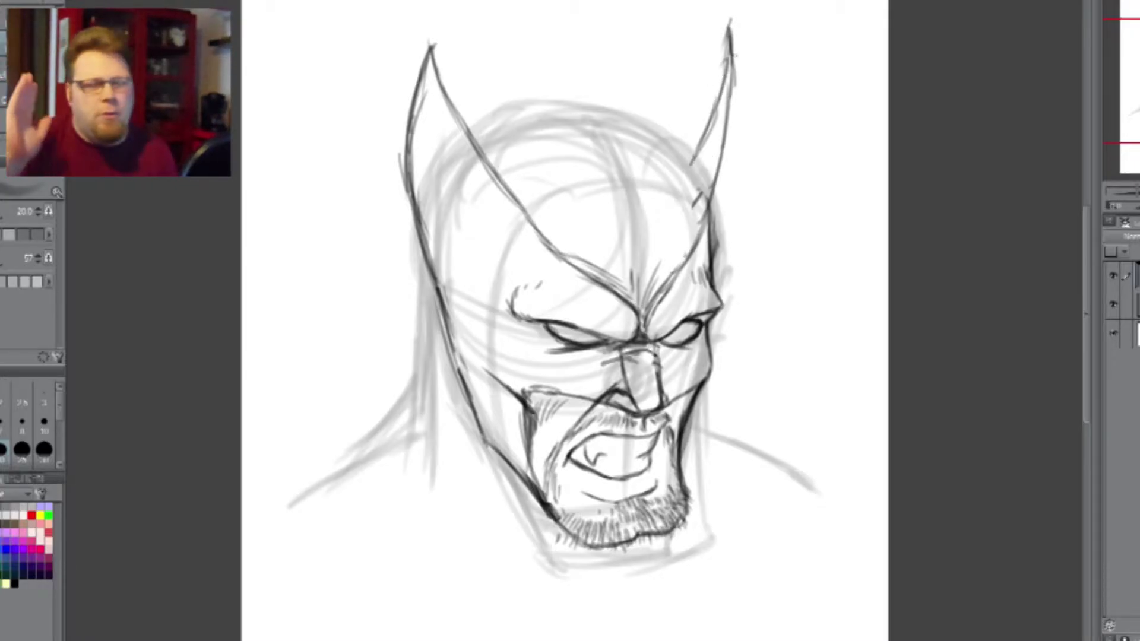
drag(735, 47, 718, 229)
drag(733, 143, 714, 254)
mouse_move(710, 203)
mouse_down()
mouse_move(686, 141)
mouse_move(501, 122)
mouse_move(688, 157)
mouse_up()
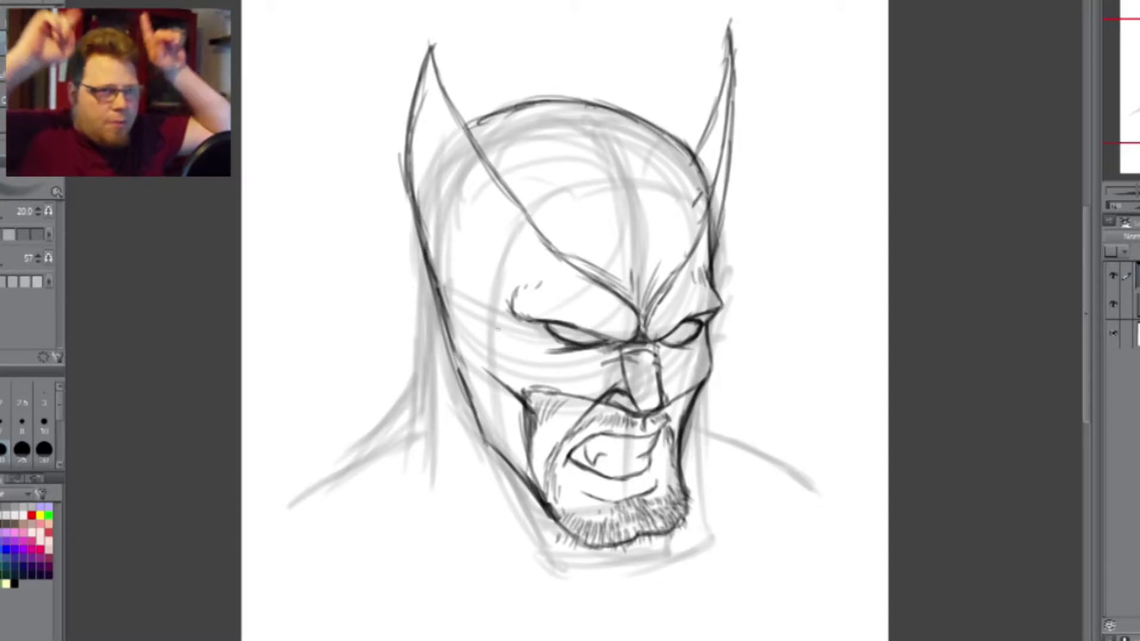
- Draw the slopes from the neck to both shoulders and add the far shoulder cap with its arm contour
mouse_move(437, 350)
mouse_down()
mouse_move(277, 471)
mouse_move(396, 357)
mouse_up()
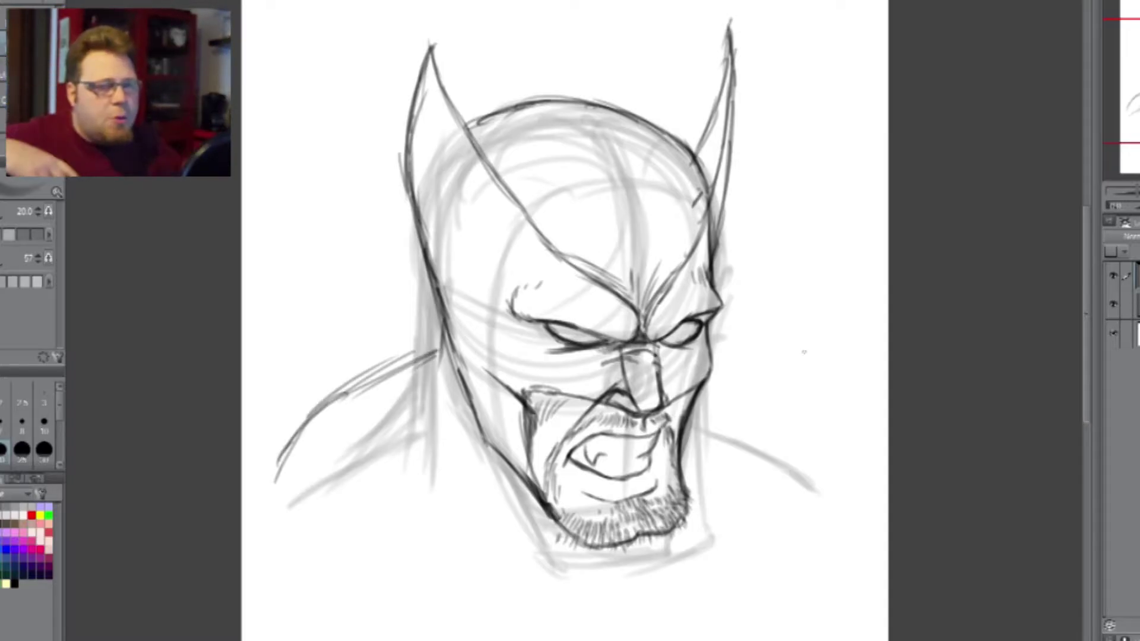
drag(709, 344, 826, 435)
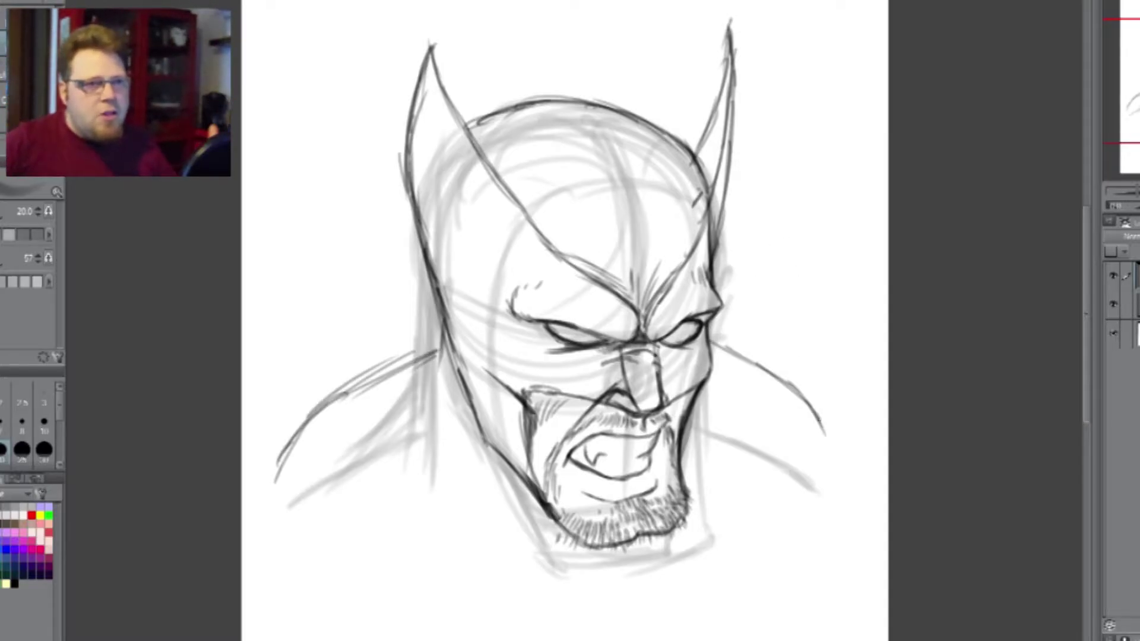
drag(768, 368, 889, 373)
drag(775, 362, 862, 496)
drag(802, 415, 843, 549)
drag(849, 446, 828, 561)
- Draw the near shoulder cap and arm contour, erasing the overshooting slope line
mouse_move(303, 431)
mouse_down()
mouse_move(332, 622)
mouse_move(347, 493)
mouse_up()
drag(243, 452, 311, 423)
key(e)
drag(282, 494, 265, 509)
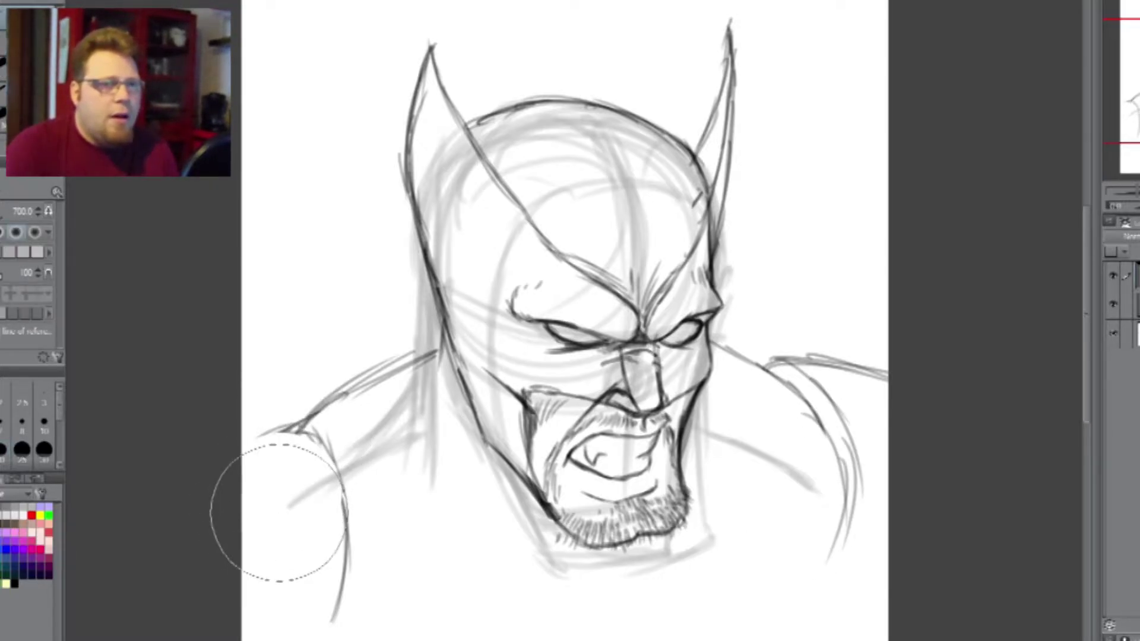
key(p)
drag(295, 430, 342, 498)
- Reinforce the contour of the skull's top from the near fin across to the far fin
scroll(614, 187, up, 2)
drag(383, 107, 472, 58)
mouse_move(422, 77)
mouse_down()
mouse_move(522, 48)
mouse_move(644, 71)
mouse_up()
drag(564, 48, 739, 134)
drag(674, 87, 767, 210)
- Draw the upper contour of the brow ridge above the near eye and hide the rough construction sketch layer
scroll(709, 181, down, 2)
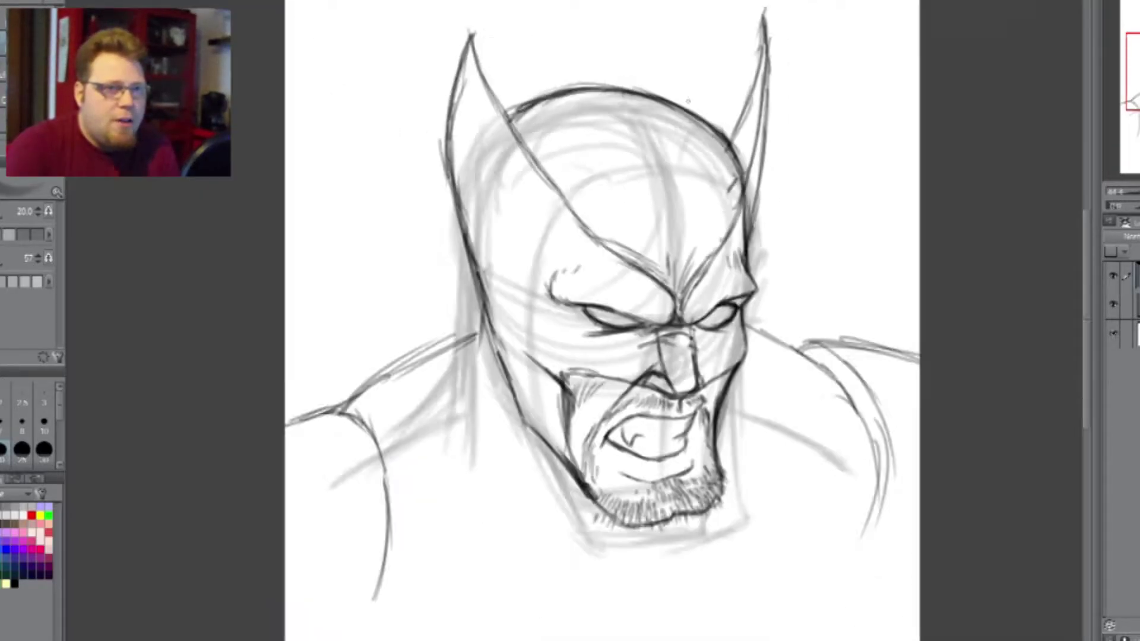
drag(710, 250, 709, 143)
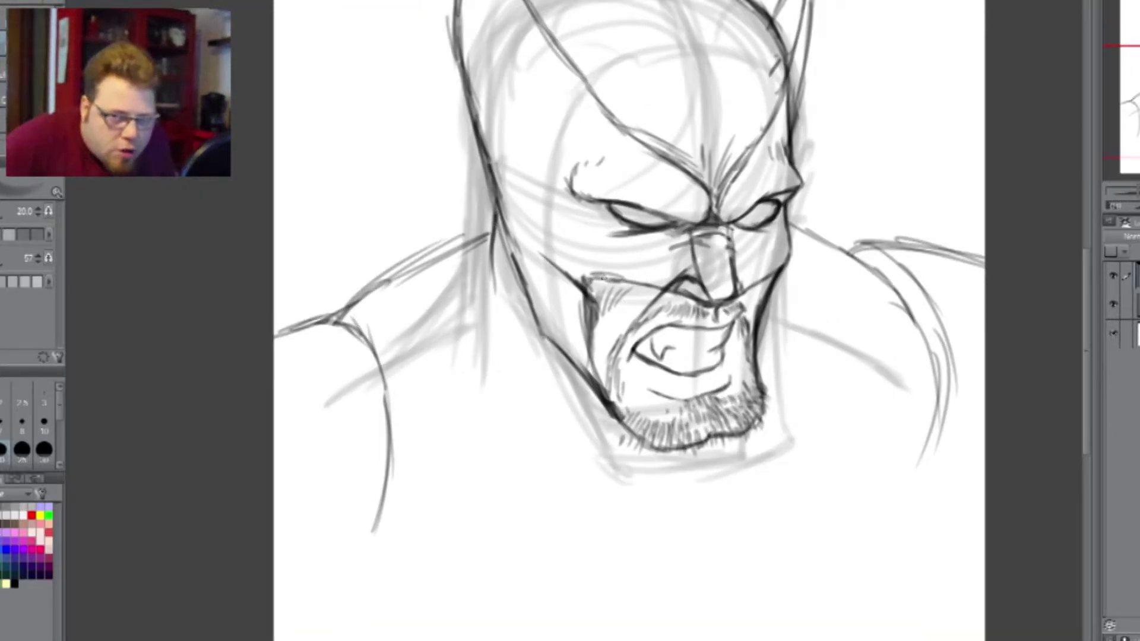
scroll(594, 320, up, 3)
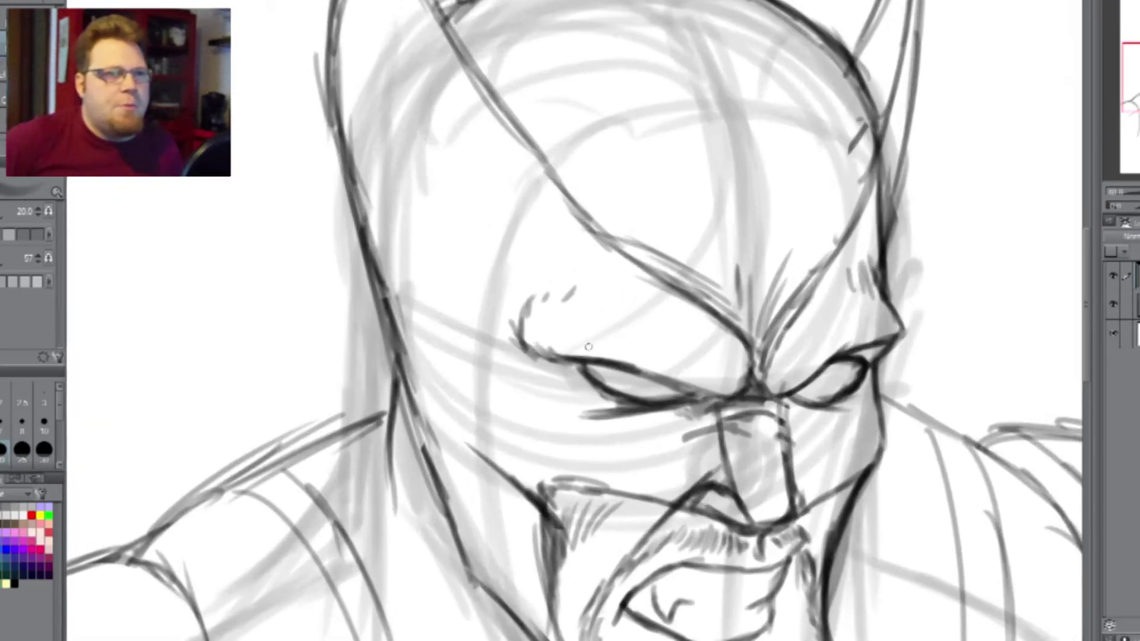
mouse_move(576, 360)
mouse_down()
mouse_move(564, 247)
mouse_move(717, 256)
mouse_up()
drag(635, 264, 763, 287)
scroll(512, 373, down, 2)
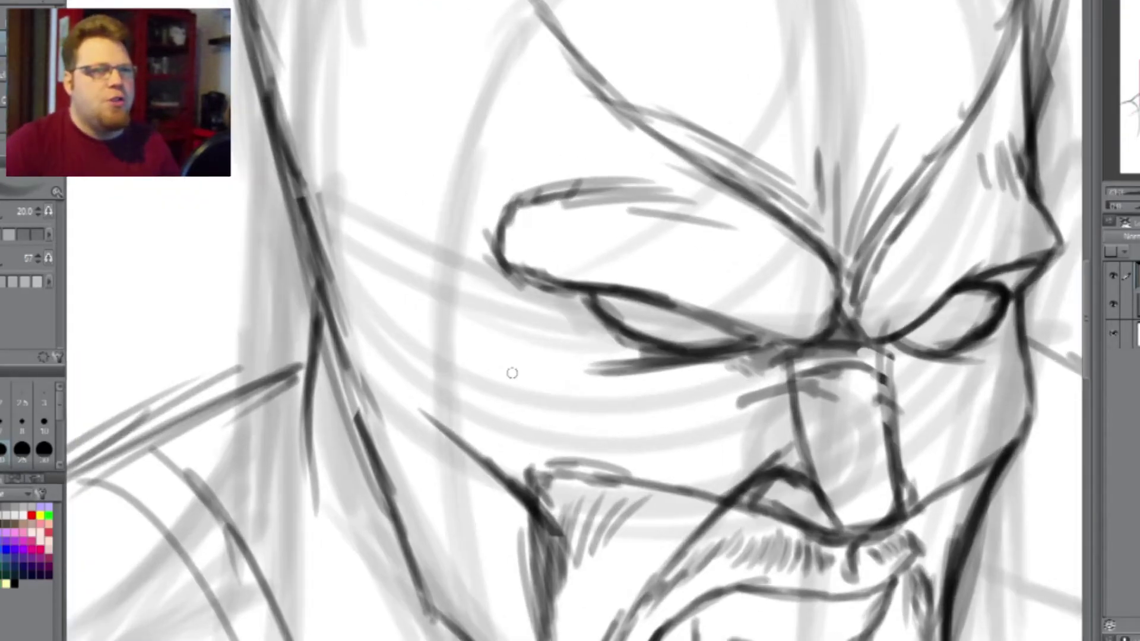
click(1114, 304)
scroll(451, 249, down, 3)
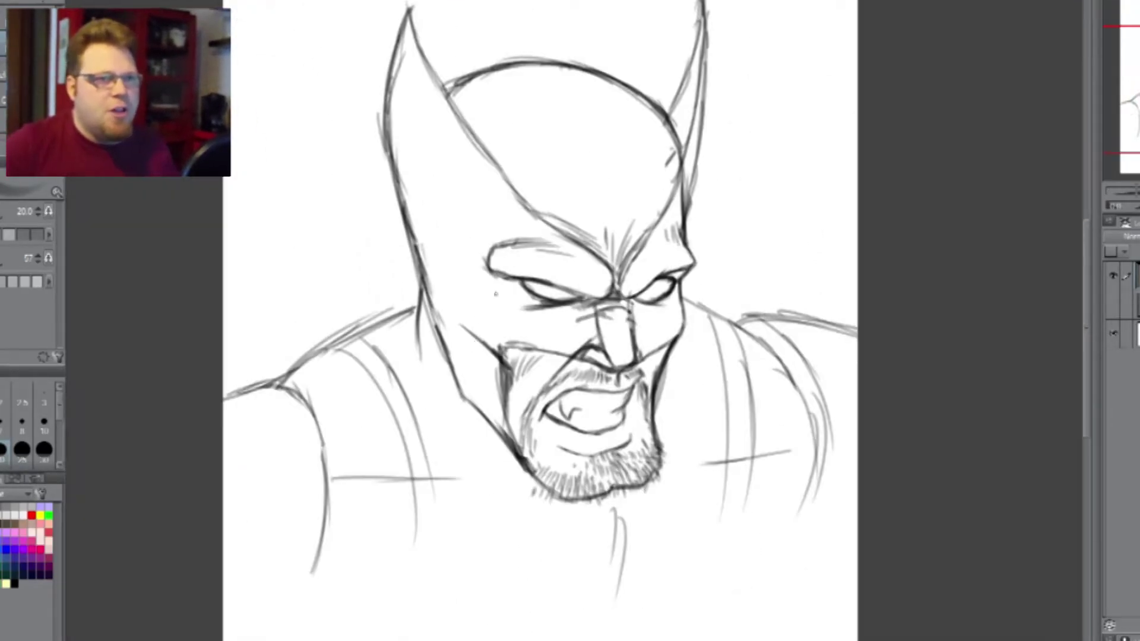
- Clean up the far temple and redraw the far fin's outer edge from its tip down to the brow ridge
scroll(579, 68, up, 2)
key(e)
key(e)
mouse_move(729, 210)
mouse_down()
mouse_move(706, 177)
mouse_move(756, 246)
mouse_move(742, 313)
mouse_move(775, 208)
mouse_up()
key(p)
drag(788, 86, 775, 208)
drag(795, 121, 766, 274)
drag(792, 153, 754, 347)
drag(770, 251, 753, 357)
drag(781, 114, 763, 267)
- Enlarge the brush to 30 and shade the hollow of the near temple above the brow ridge
key(bracketright)
key(bracketright)
mouse_move(449, 343)
mouse_down()
mouse_move(448, 355)
mouse_move(463, 305)
mouse_move(439, 277)
mouse_move(433, 291)
mouse_up()
drag(423, 392, 429, 297)
scroll(407, 192, down, 2)
scroll(517, 356, up, 3)
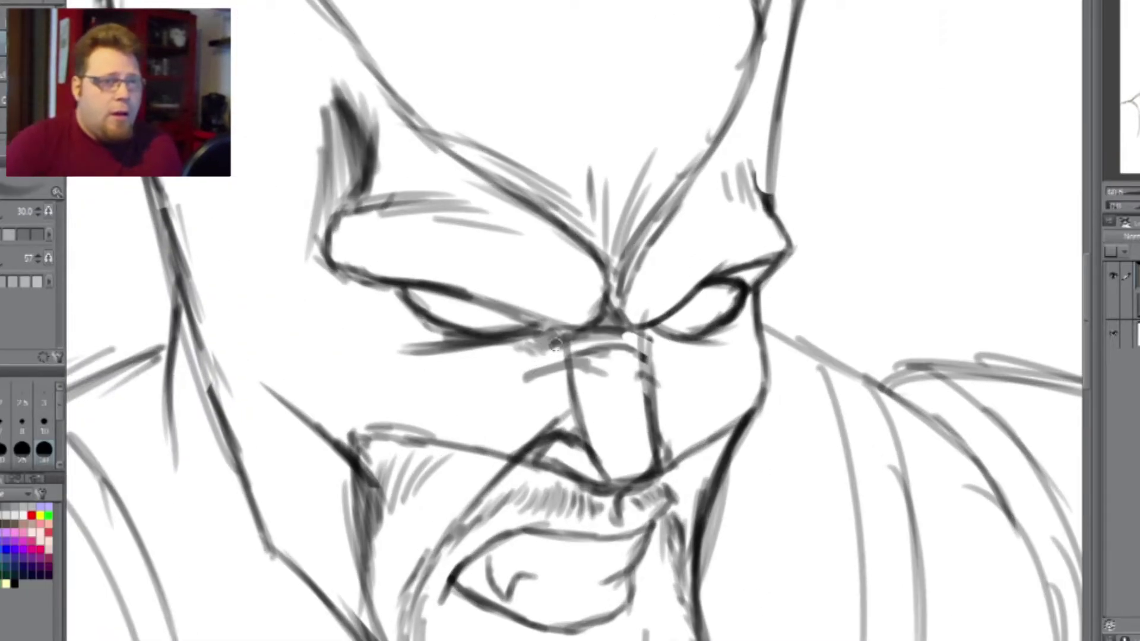
- Shade the inner corner of the near eye, the side of the nose bridge and the area beneath the eye
drag(537, 344, 555, 348)
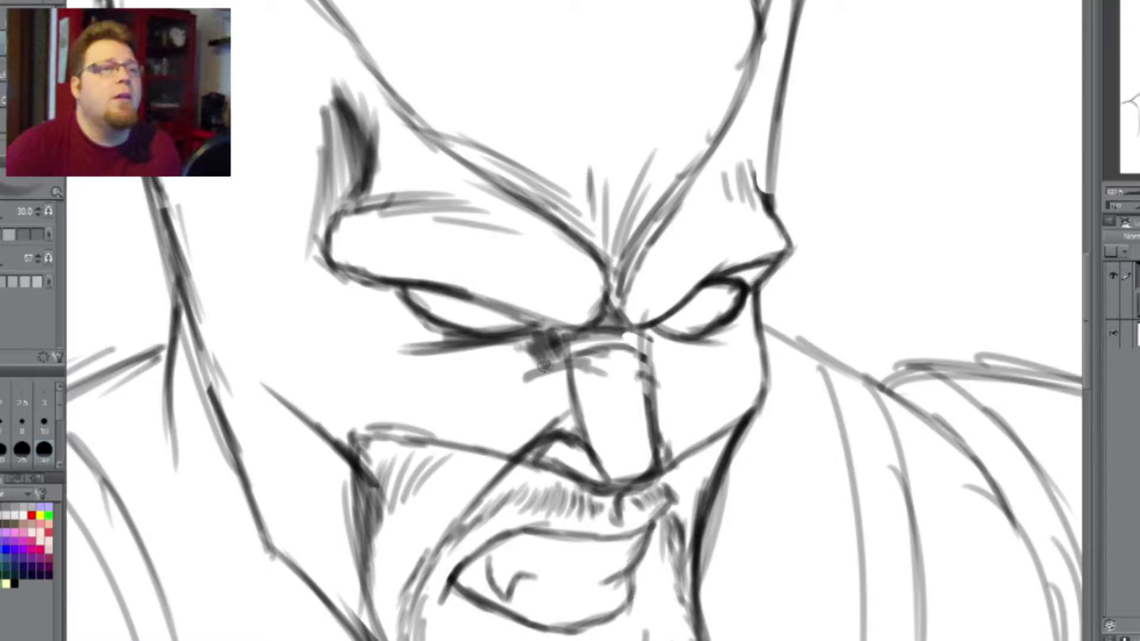
mouse_move(547, 359)
mouse_down()
mouse_move(475, 346)
mouse_move(320, 279)
mouse_move(362, 300)
mouse_move(309, 324)
mouse_move(552, 377)
mouse_move(570, 427)
mouse_move(526, 352)
mouse_move(523, 385)
mouse_move(484, 380)
mouse_up()
scroll(453, 243, down, 3)
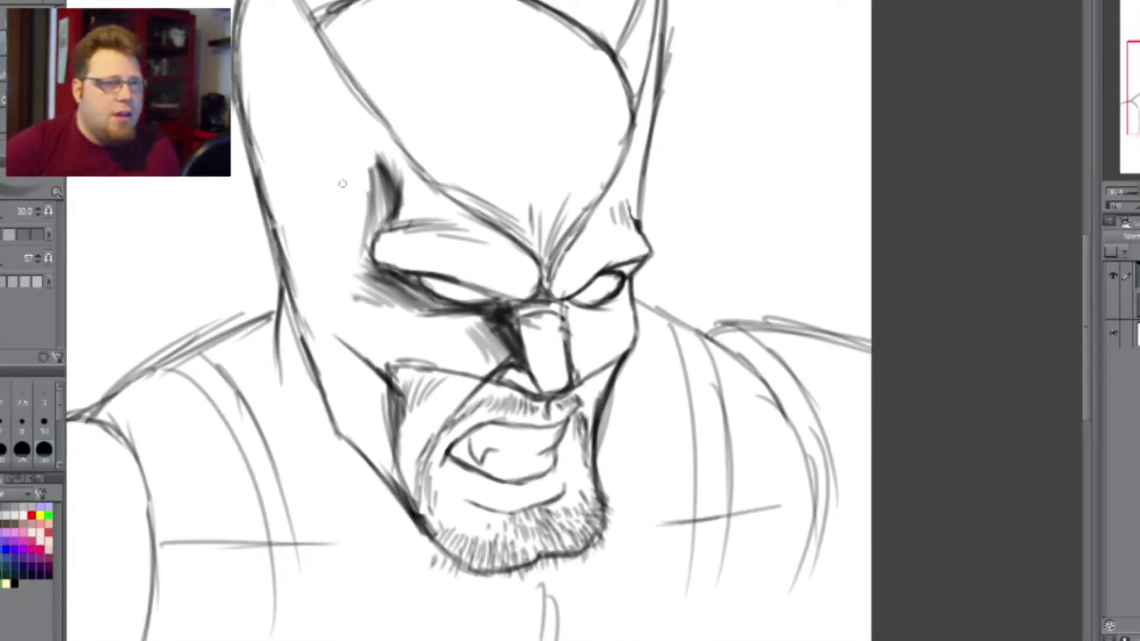
- Deepen the near temple shadow with extra strokes above the end of the brow ridge
scroll(361, 137, down, 1)
scroll(360, 142, up, 3)
drag(383, 217, 433, 284)
drag(404, 189, 440, 253)
- Thicken the outer edge of the near mask fin from its tip downward
scroll(423, 261, down, 3)
scroll(360, 172, up, 2)
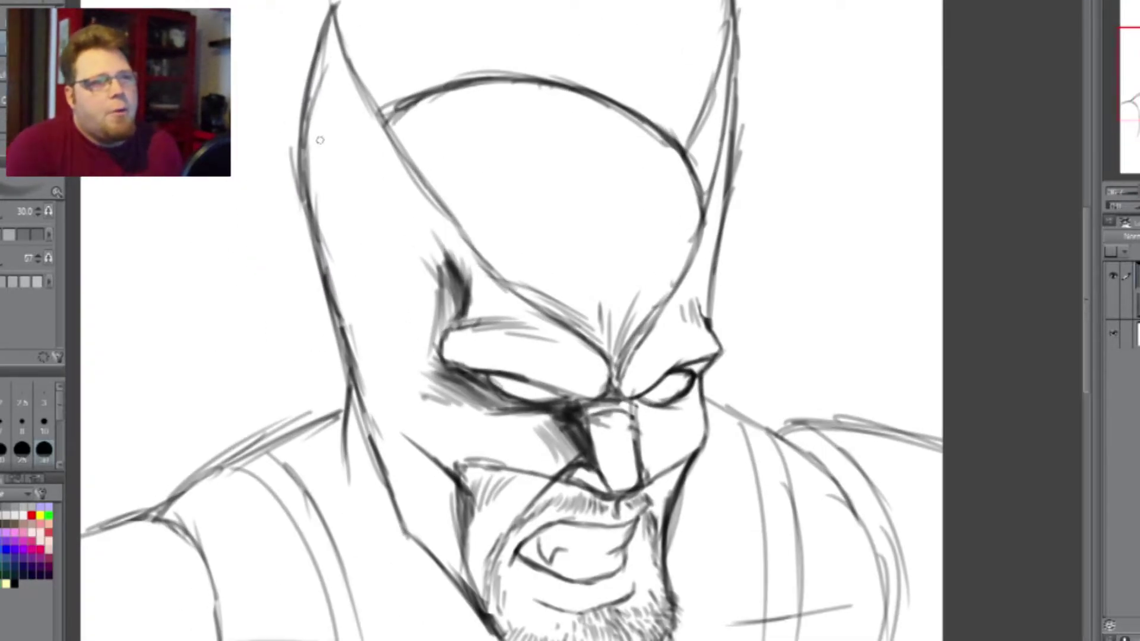
drag(335, 3, 306, 139)
drag(318, 47, 301, 181)
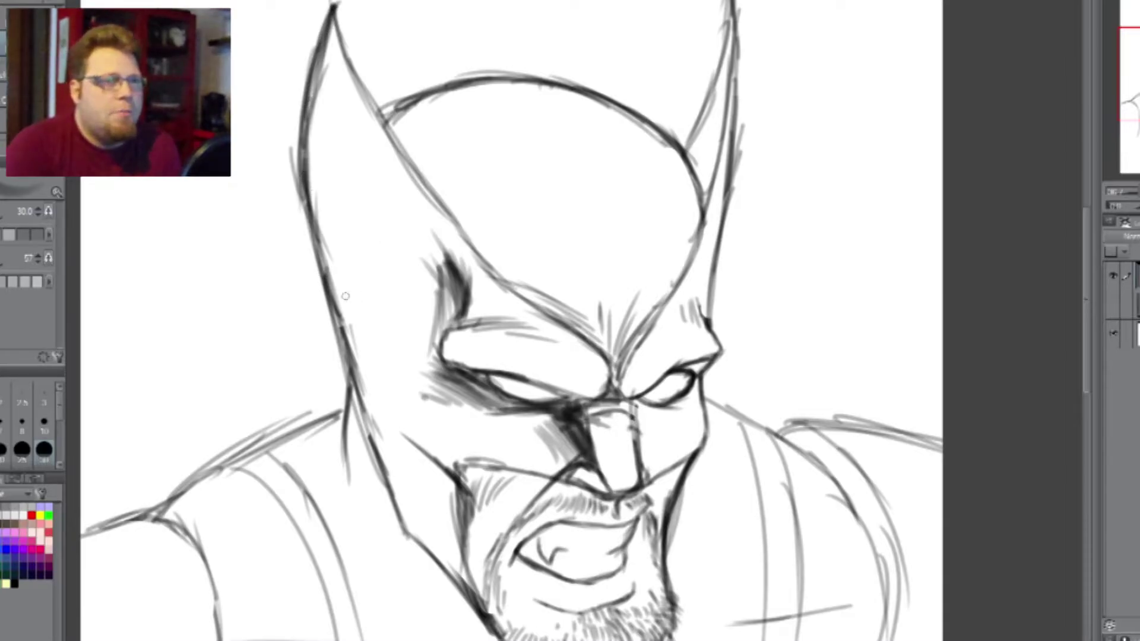
- Shade a heavy shadow under the near cheekbone, from the side of the head down to the mask's corner and jaw
drag(328, 261, 380, 401)
drag(339, 344, 458, 504)
mouse_move(371, 400)
mouse_down()
mouse_move(458, 505)
mouse_move(431, 479)
mouse_up()
drag(383, 436, 460, 523)
drag(389, 460, 451, 532)
drag(405, 494, 446, 553)
scroll(356, 177, down, 2)
scroll(557, 362, up, 2)
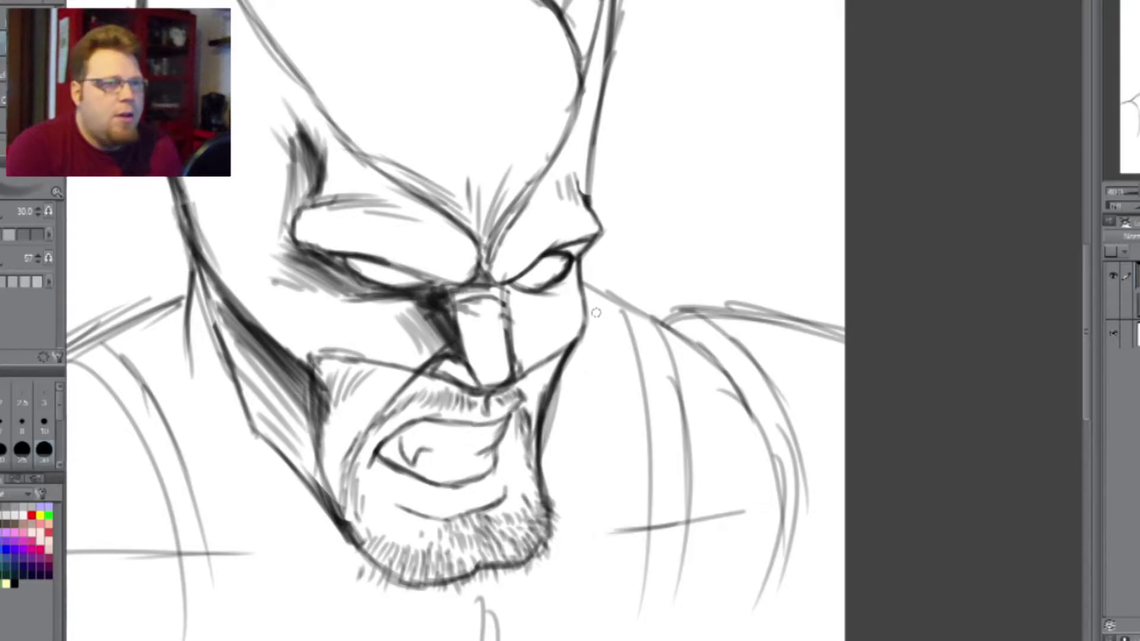
- Shade above the mask edge on the near cheek, around the far eye and along the far side of the nose
scroll(559, 305, down, 1)
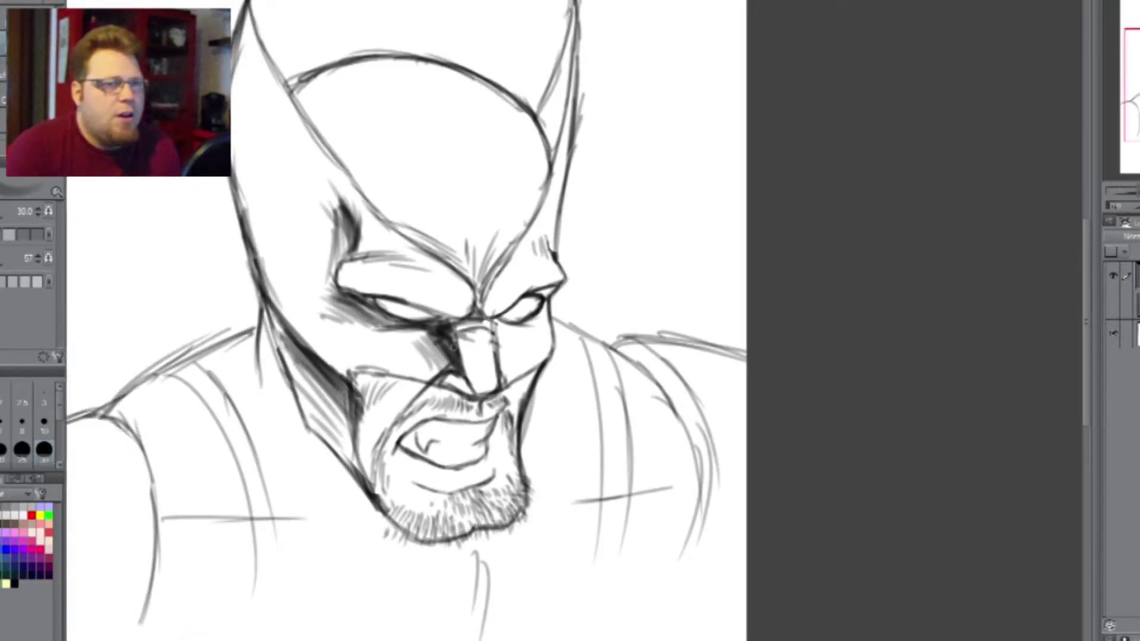
scroll(383, 406, up, 3)
mouse_move(443, 380)
mouse_down()
mouse_move(353, 426)
mouse_move(298, 429)
mouse_move(440, 379)
mouse_move(300, 415)
mouse_up()
drag(745, 389, 677, 349)
mouse_move(671, 297)
mouse_down()
mouse_move(643, 334)
mouse_move(686, 337)
mouse_move(662, 344)
mouse_up()
mouse_move(769, 257)
mouse_down()
mouse_move(731, 315)
mouse_move(713, 316)
mouse_up()
mouse_move(787, 215)
mouse_down()
mouse_move(736, 240)
mouse_move(745, 255)
mouse_up()
mouse_move(727, 305)
mouse_down()
mouse_move(677, 350)
mouse_move(653, 441)
mouse_up()
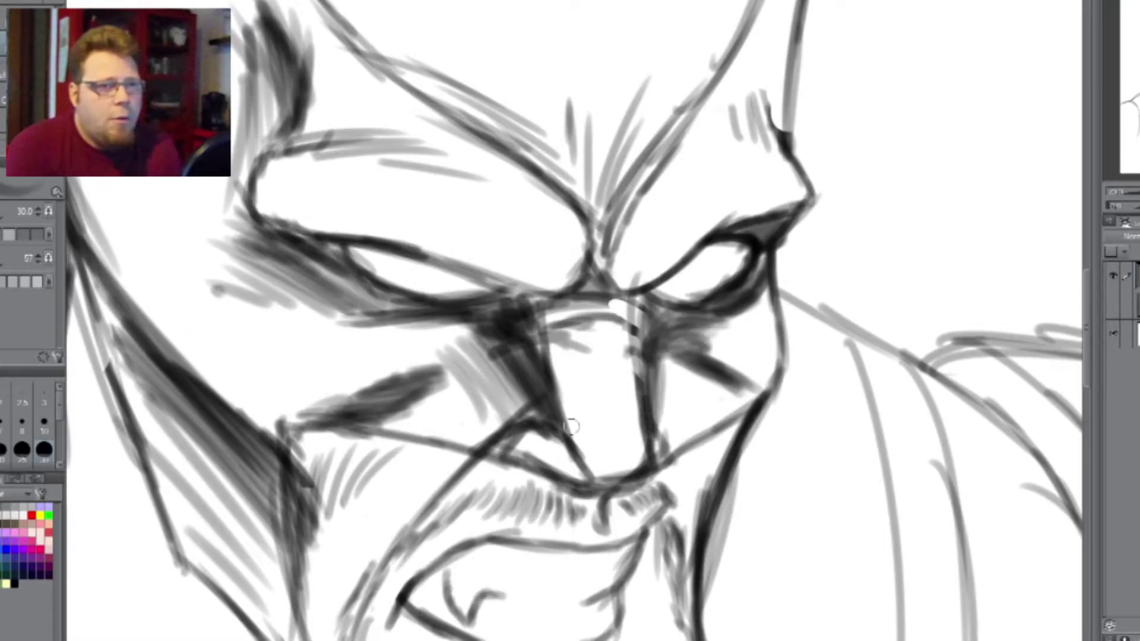
- Darken the near nostril and deepen the shadow along the near side of the nose
drag(571, 426, 585, 478)
mouse_move(553, 410)
mouse_down()
mouse_move(570, 484)
mouse_move(487, 460)
mouse_move(544, 447)
mouse_move(576, 478)
mouse_up()
drag(502, 362, 531, 419)
drag(469, 333, 526, 439)
scroll(558, 413, down, 3)
scroll(460, 303, up, 2)
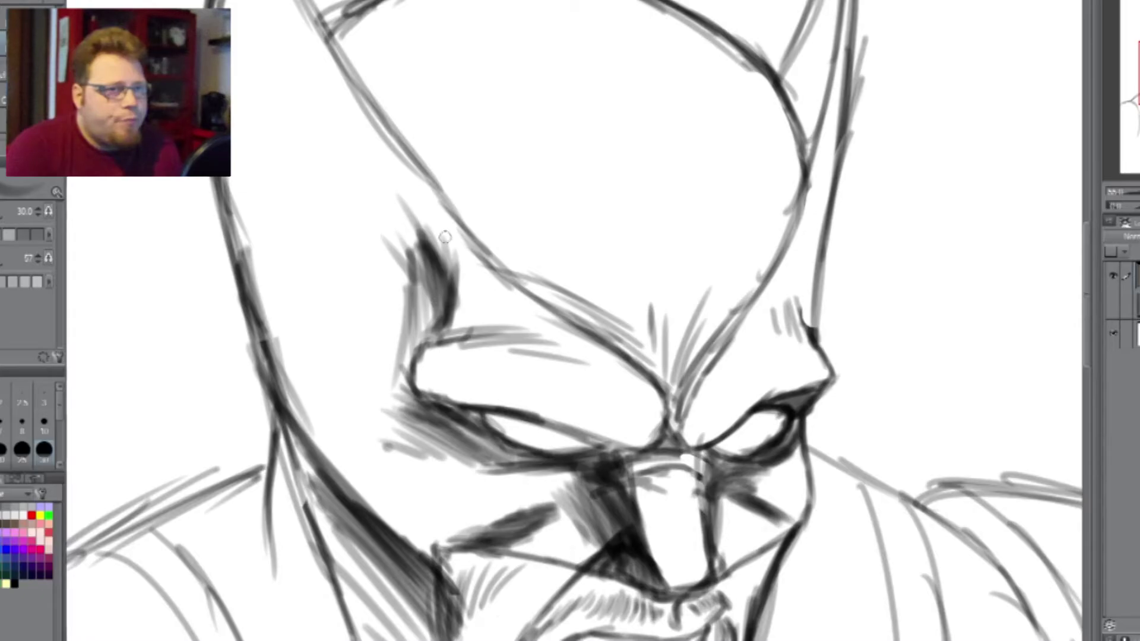
- Erase the rough shadow above the near eye's outer corner and replace it with short hatching
key(e)
mouse_move(382, 212)
mouse_down()
mouse_move(463, 298)
mouse_move(430, 315)
mouse_move(436, 333)
mouse_move(463, 327)
mouse_move(434, 261)
mouse_up()
key(p)
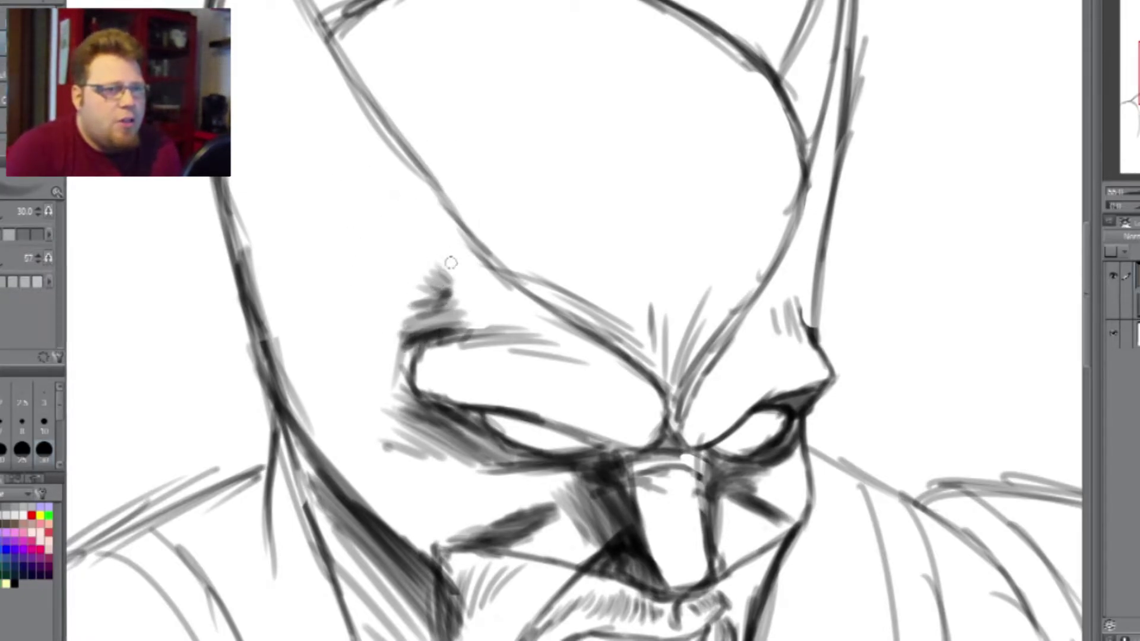
- Shade the inner edge of the near mask fin down to the brow and hatch across the temple
scroll(433, 261, down, 3)
scroll(688, 104, down, 1)
mouse_move(665, 40)
mouse_down()
mouse_move(638, 128)
mouse_move(645, 178)
mouse_move(664, 29)
mouse_up()
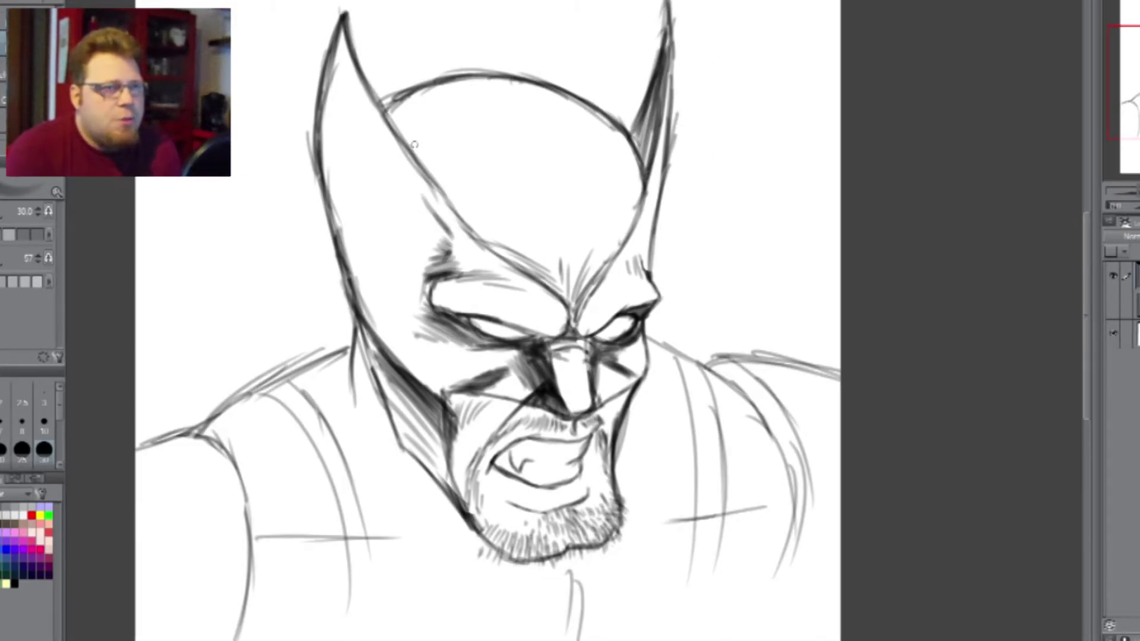
mouse_move(442, 239)
mouse_down()
mouse_move(404, 155)
mouse_move(416, 184)
mouse_move(407, 199)
mouse_move(383, 130)
mouse_move(415, 226)
mouse_move(382, 241)
mouse_move(389, 291)
mouse_move(484, 292)
mouse_up()
scroll(507, 235, up, 2)
mouse_move(396, 290)
mouse_down()
mouse_move(537, 316)
mouse_move(484, 288)
mouse_up()
drag(370, 389, 442, 436)
drag(332, 416, 437, 446)
drag(321, 393, 385, 428)
scroll(410, 300, down, 2)
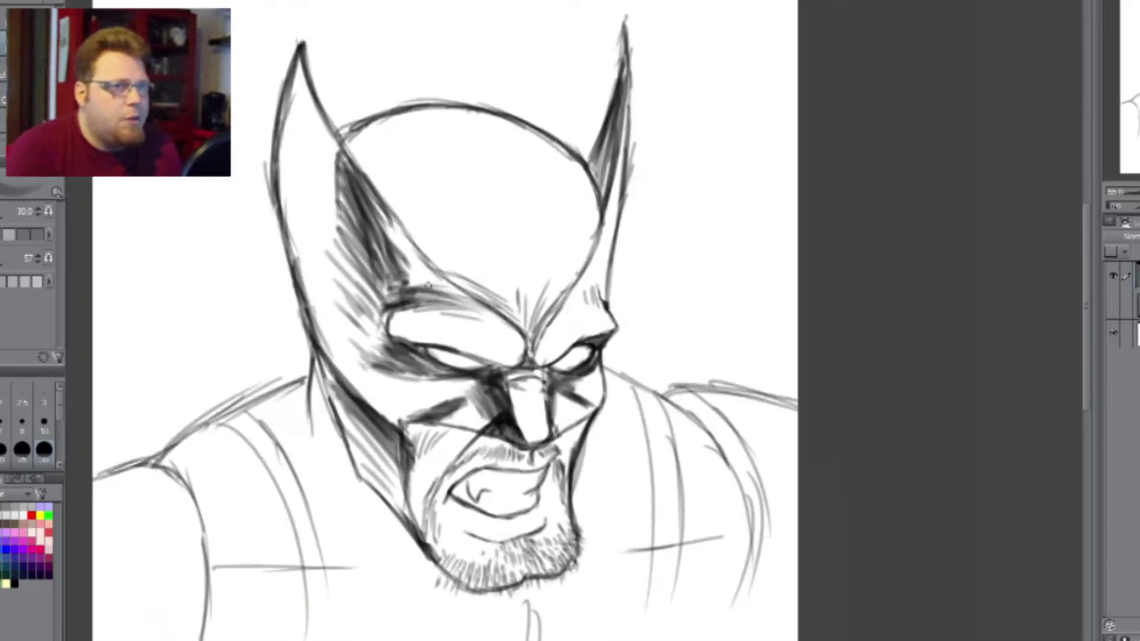
- Carve a thin white rim beneath the near eye and at its outer corner with the eraser
scroll(467, 380, up, 3)
key(e)
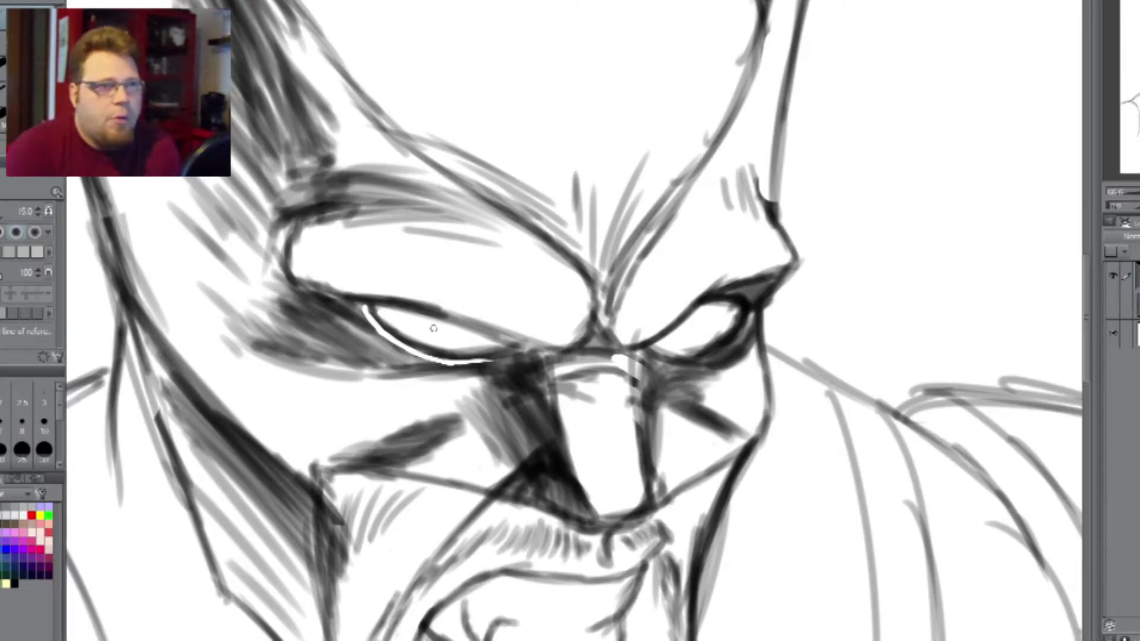
drag(367, 340, 375, 350)
key(p)
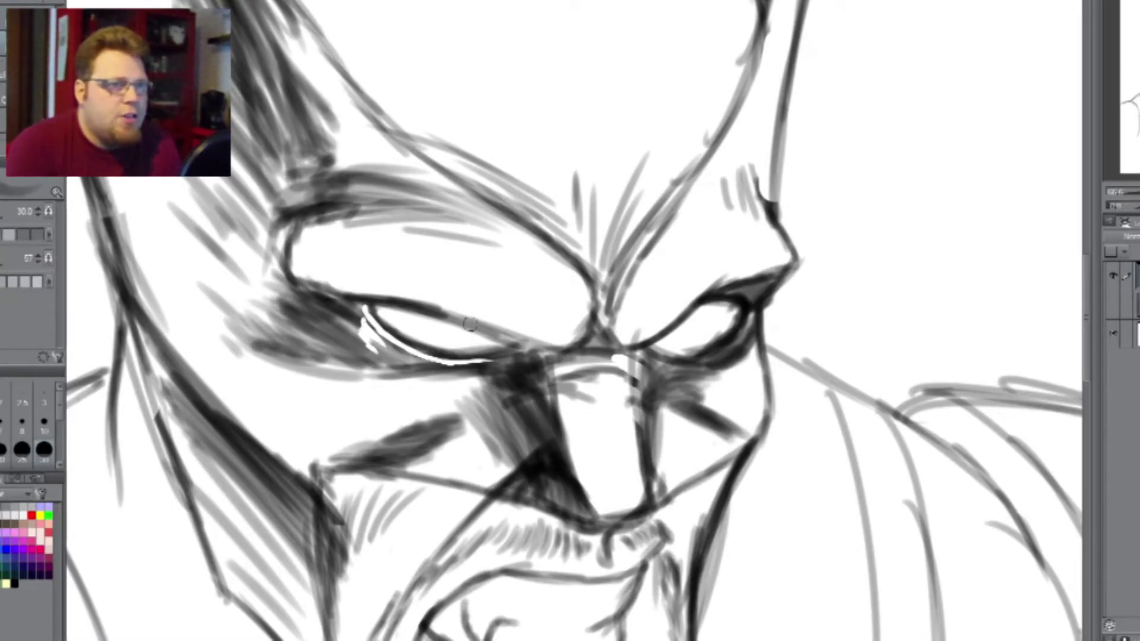
scroll(529, 291, down, 4)
- Darken the near jaw and neck contour from behind the mask down to the chin
scroll(449, 296, up, 3)
drag(408, 248, 480, 348)
mouse_move(408, 250)
mouse_down()
mouse_move(487, 481)
mouse_move(567, 570)
mouse_up()
drag(416, 300, 448, 379)
drag(418, 321, 456, 416)
drag(494, 473, 538, 561)
drag(490, 487, 475, 597)
drag(478, 558, 463, 593)
scroll(452, 370, down, 3)
scroll(434, 327, up, 1)
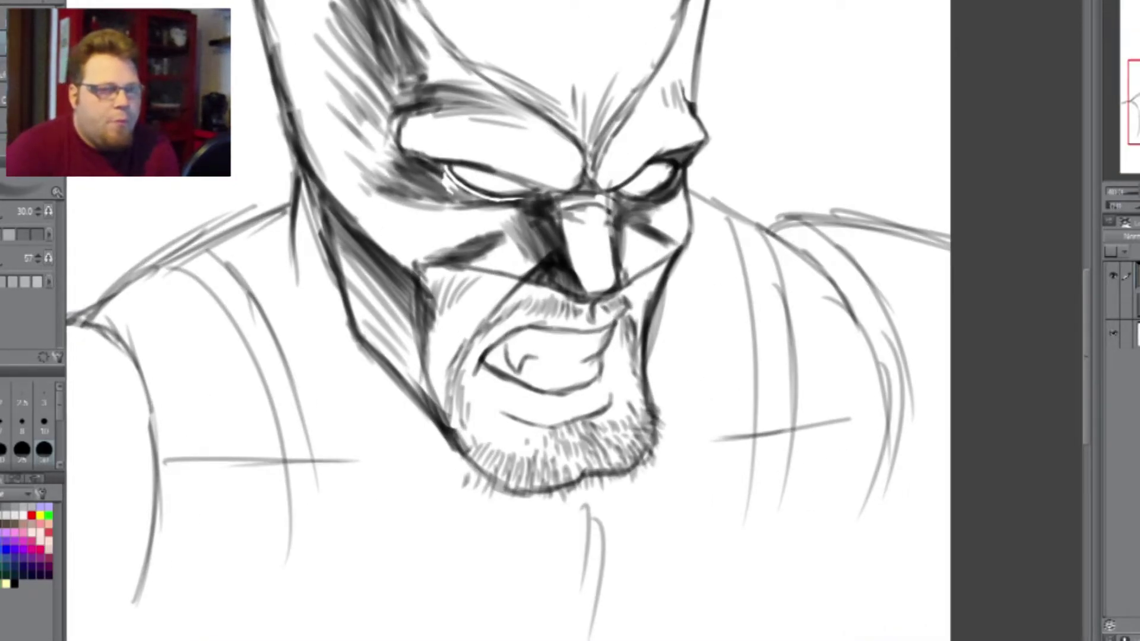
- Hatch a heavy shadow on the neck beneath the near jaw, from behind the mask to below the chin
scroll(452, 334, down, 1)
scroll(427, 320, up, 1)
drag(355, 361, 403, 458)
mouse_move(315, 201)
mouse_down()
mouse_move(358, 367)
mouse_move(407, 480)
mouse_move(512, 517)
mouse_move(380, 392)
mouse_move(469, 519)
mouse_move(392, 451)
mouse_move(459, 489)
mouse_move(330, 268)
mouse_move(395, 499)
mouse_move(436, 514)
mouse_move(469, 499)
mouse_move(380, 462)
mouse_move(339, 392)
mouse_move(380, 480)
mouse_up()
scroll(389, 446, down, 3)
scroll(392, 457, up, 3)
drag(267, 221, 279, 321)
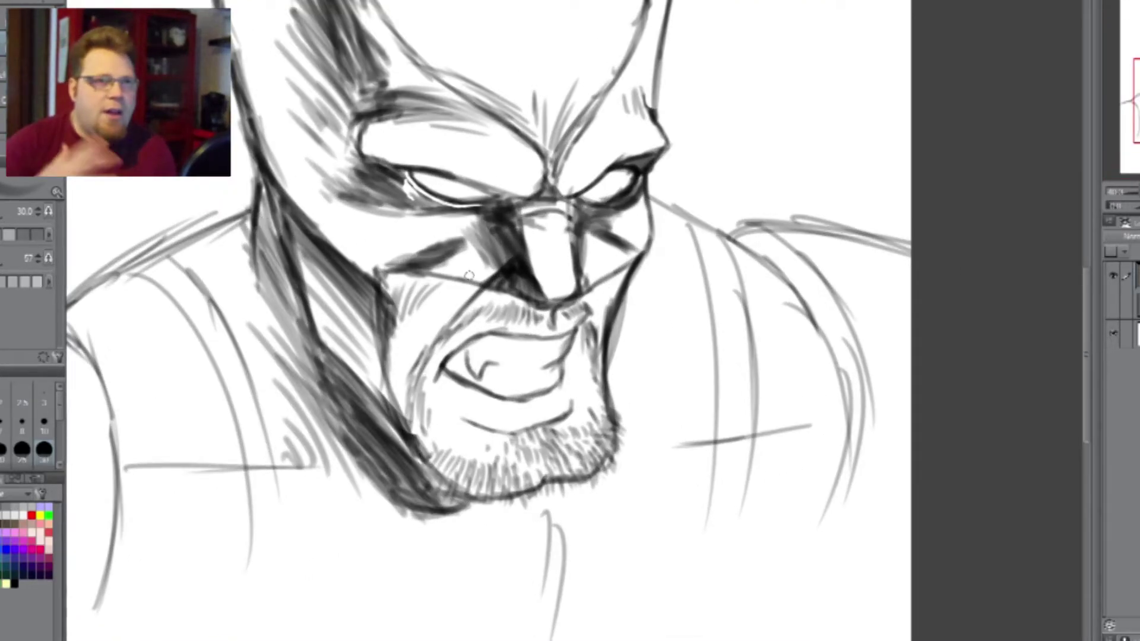
- Define the crease and dark shadow below the lower lip, outline the beard's upper edge and darken the moustache under the nose
scroll(431, 447, up, 2)
key([)
key([)
mouse_move(429, 448)
mouse_down()
mouse_move(537, 469)
mouse_move(599, 444)
mouse_up()
mouse_move(497, 478)
mouse_down()
mouse_move(553, 472)
mouse_move(487, 505)
mouse_move(555, 473)
mouse_up()
key(bracketright)
mouse_move(486, 423)
mouse_down()
mouse_move(570, 478)
mouse_move(427, 522)
mouse_move(397, 473)
mouse_up()
mouse_move(445, 249)
mouse_down()
mouse_move(365, 342)
mouse_move(481, 232)
mouse_up()
mouse_move(526, 261)
mouse_down()
mouse_move(476, 255)
mouse_move(493, 246)
mouse_up()
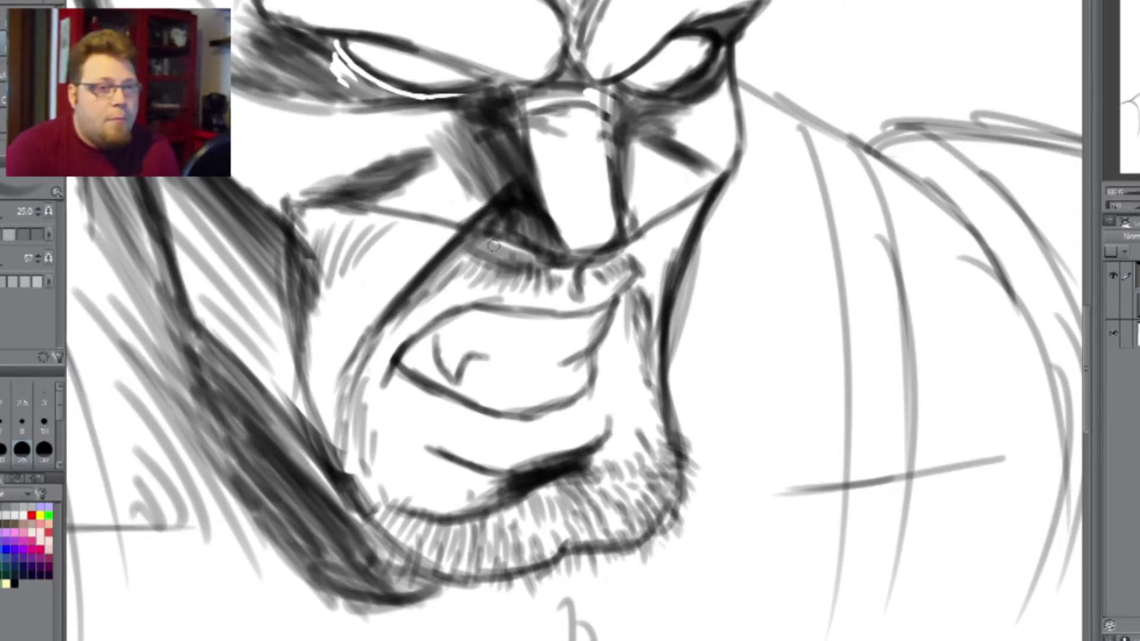
- Darken the mask's lower edge across the near cheek and reinforce the lines around the mouth
mouse_move(367, 206)
mouse_down()
mouse_move(523, 241)
mouse_move(570, 267)
mouse_move(504, 277)
mouse_move(525, 236)
mouse_up()
scroll(525, 235, down, 3)
scroll(537, 331, up, 3)
mouse_move(585, 377)
mouse_down()
mouse_move(475, 409)
mouse_move(493, 403)
mouse_move(383, 397)
mouse_move(451, 356)
mouse_move(415, 333)
mouse_up()
mouse_move(320, 297)
mouse_down()
mouse_move(416, 463)
mouse_move(585, 423)
mouse_move(557, 408)
mouse_up()
- Strengthen the far jaw edge and the near side's jaw and neck lines
scroll(557, 408, down, 3)
scroll(537, 268, up, 2)
scroll(537, 295, up, 3)
drag(688, 262, 671, 374)
drag(276, 208, 261, 448)
drag(131, 205, 257, 381)
scroll(450, 552, down, 3)
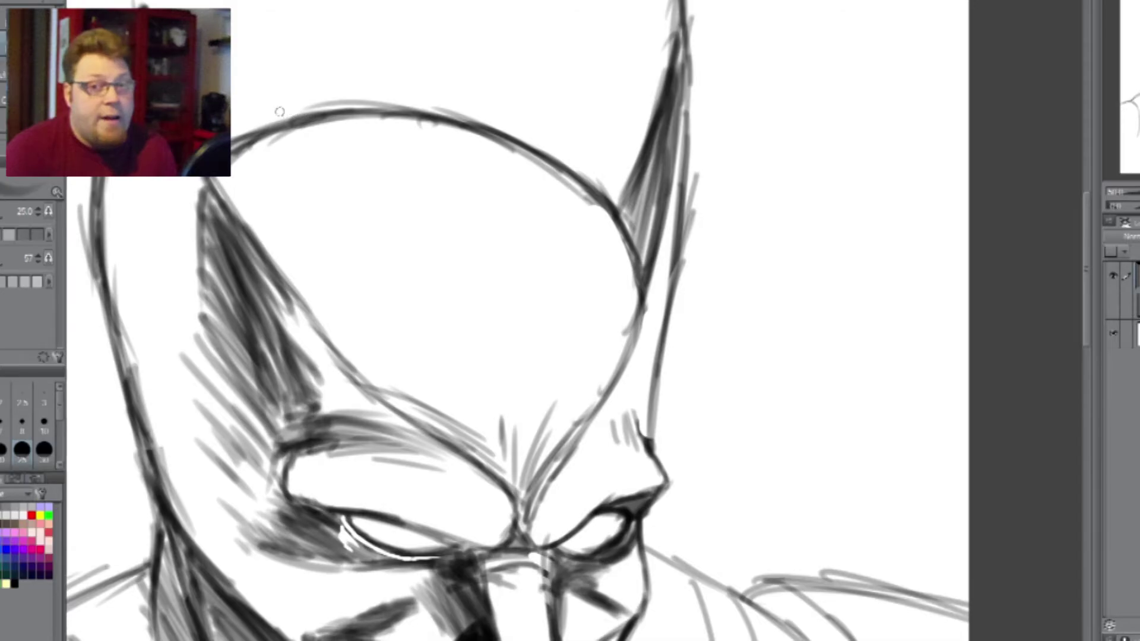
- Clean the rough inner edge of the skull dome with the eraser and redraw the dome's outline
key(e)
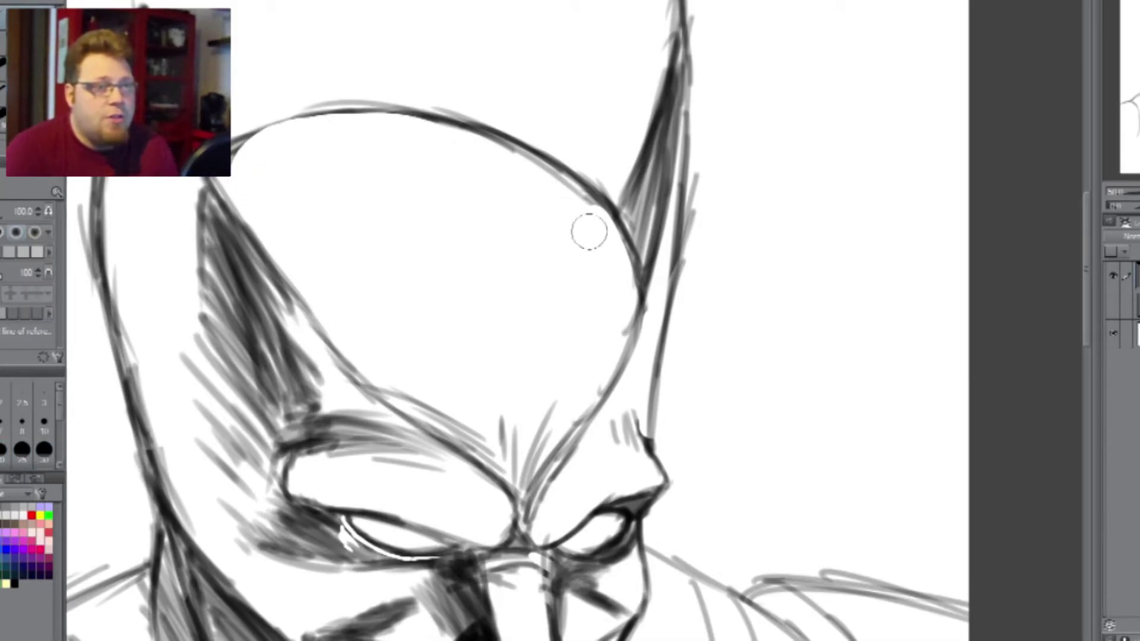
key(p)
scroll(612, 303, down, 2)
drag(612, 302, 716, 336)
drag(357, 205, 431, 169)
drag(361, 202, 473, 152)
drag(382, 181, 544, 152)
- Add short radiating frown lines on the forehead above the brow's centre
drag(590, 412, 516, 336)
mouse_move(594, 398)
mouse_down()
mouse_move(567, 347)
mouse_move(597, 365)
mouse_up()
mouse_move(623, 403)
mouse_down()
mouse_move(604, 347)
mouse_move(628, 360)
mouse_up()
drag(645, 383, 646, 353)
mouse_move(700, 290)
mouse_down()
mouse_move(426, 348)
mouse_move(617, 243)
mouse_up()
key(ctrl+z)
key(ctrl+z)
- Draw a curved line across the near side of the forehead with short strokes crossing it
drag(454, 336, 626, 271)
drag(446, 296, 464, 334)
drag(458, 276, 477, 325)
drag(479, 267, 500, 318)
drag(520, 256, 535, 305)
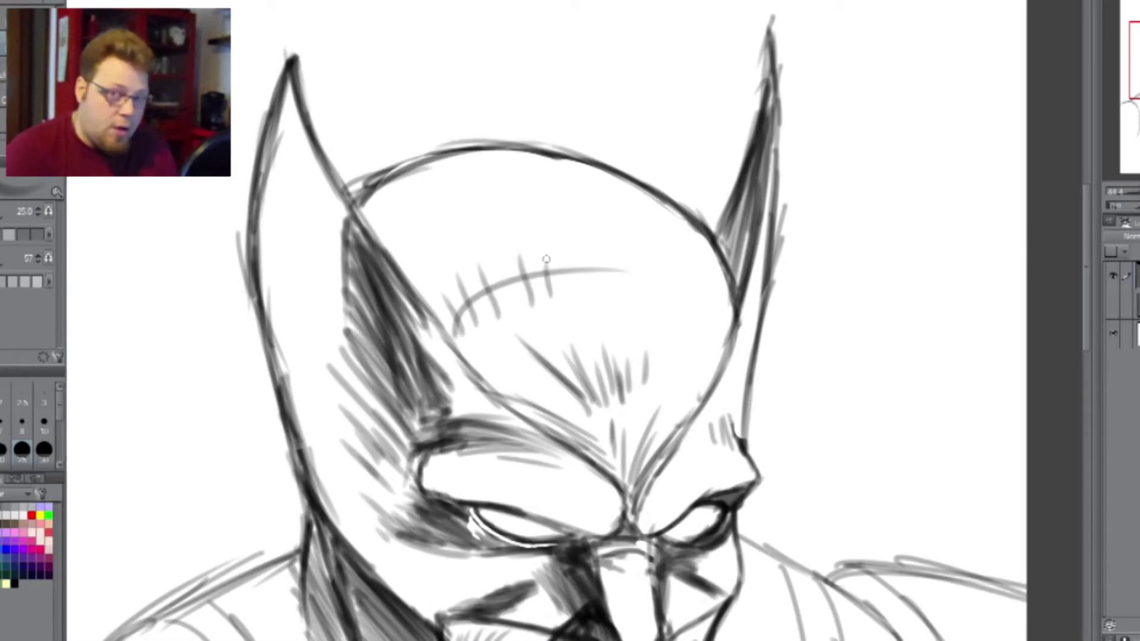
- Erase the near shoulder's sloping outer line and redraw it as a rounded shoulder top
scroll(517, 116, down, 4)
scroll(397, 330, up, 3)
scroll(449, 231, up, 1)
key(m)
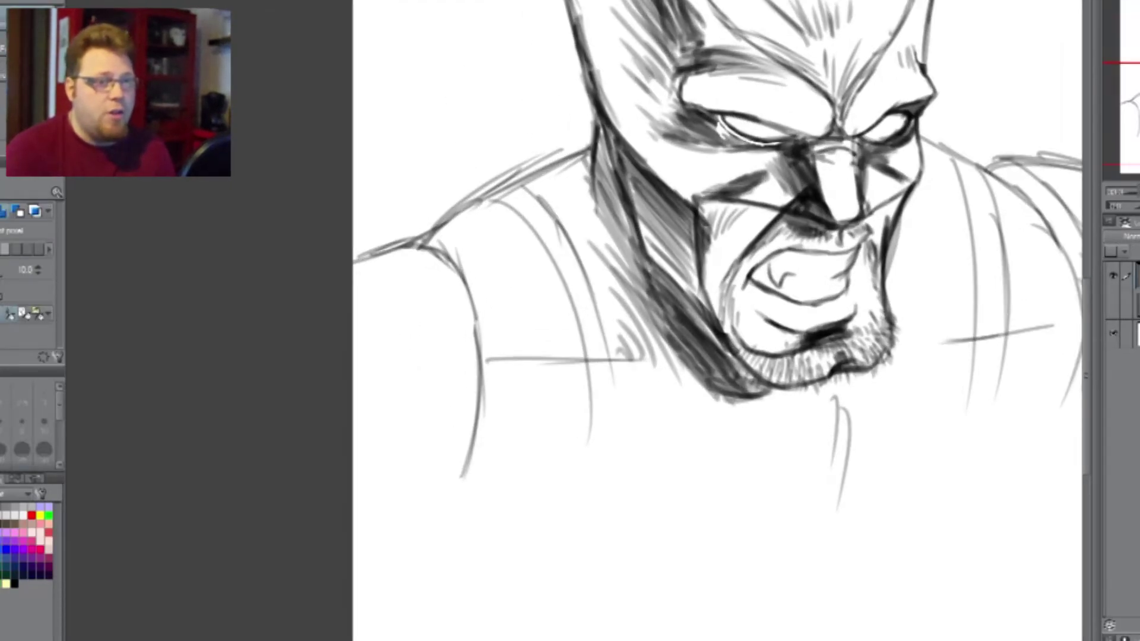
key(e)
drag(350, 267, 433, 287)
key(p)
drag(414, 236, 448, 265)
mouse_move(425, 237)
mouse_down()
mouse_move(467, 287)
mouse_move(354, 236)
mouse_move(371, 229)
mouse_up()
- Sketch a curved inner contour on the near shoulder, following its outer edge down the arm
key(])
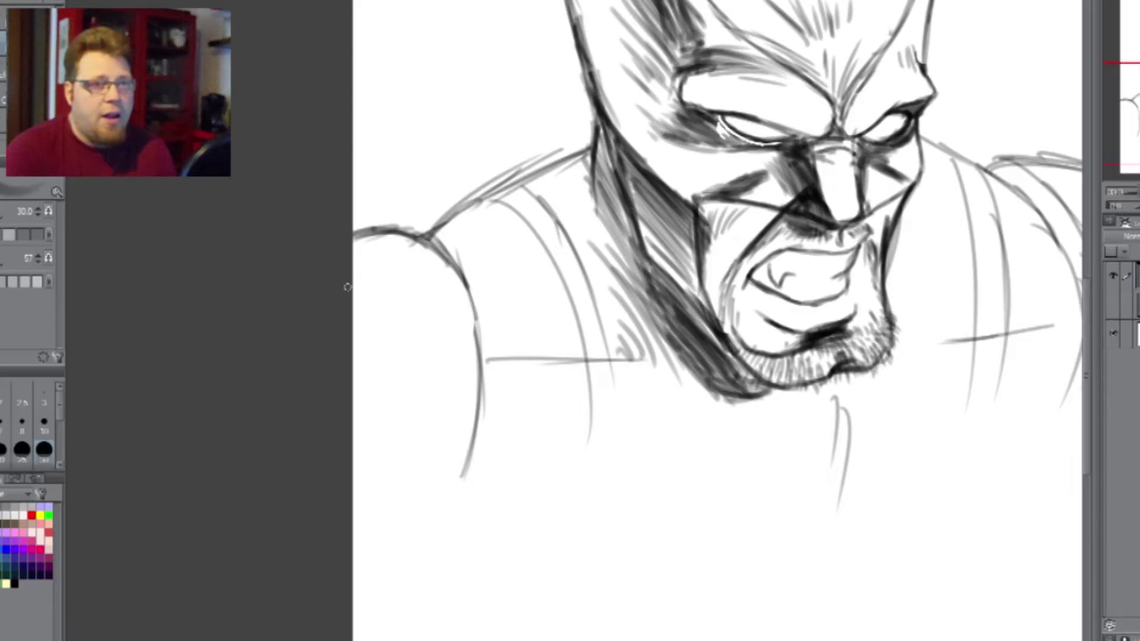
drag(400, 283, 447, 316)
drag(413, 290, 460, 408)
drag(437, 348, 463, 455)
- Fill the area inside the near shoulder's inner contour with a solid black shadow, adjusting the brush size
drag(354, 295, 411, 282)
drag(354, 293, 429, 309)
drag(364, 308, 437, 310)
drag(459, 379, 365, 369)
mouse_move(448, 385)
mouse_down()
mouse_move(354, 362)
mouse_move(354, 345)
mouse_up()
mouse_move(433, 357)
mouse_down()
mouse_move(403, 292)
mouse_move(407, 333)
mouse_move(339, 312)
mouse_move(359, 345)
mouse_move(417, 365)
mouse_move(402, 311)
mouse_move(415, 318)
mouse_move(413, 296)
mouse_move(429, 326)
mouse_move(399, 308)
mouse_move(358, 317)
mouse_move(383, 323)
mouse_move(412, 304)
mouse_move(449, 370)
mouse_move(357, 326)
mouse_up()
key(])
key(])
key(])
key(])
key(])
key(])
key(])
key(])
key([)
key([)
key([)
key([)
key([)
key([)
key([)
key([)
key([)
key(])
key(])
key(])
drag(356, 309, 401, 288)
- Draw thin horizontal contour lines across the near arm below the black shadow with a smaller brush
key([)
key([)
key([)
key([)
key([)
drag(459, 396, 354, 383)
drag(449, 406, 354, 401)
drag(459, 428, 367, 425)
mouse_move(473, 450)
mouse_down()
mouse_move(368, 451)
mouse_move(361, 475)
mouse_up()
- Paint a thick dark band along the far shoulder's inner curve and darken its upper corner with a larger brush
drag(1017, 219, 733, 224)
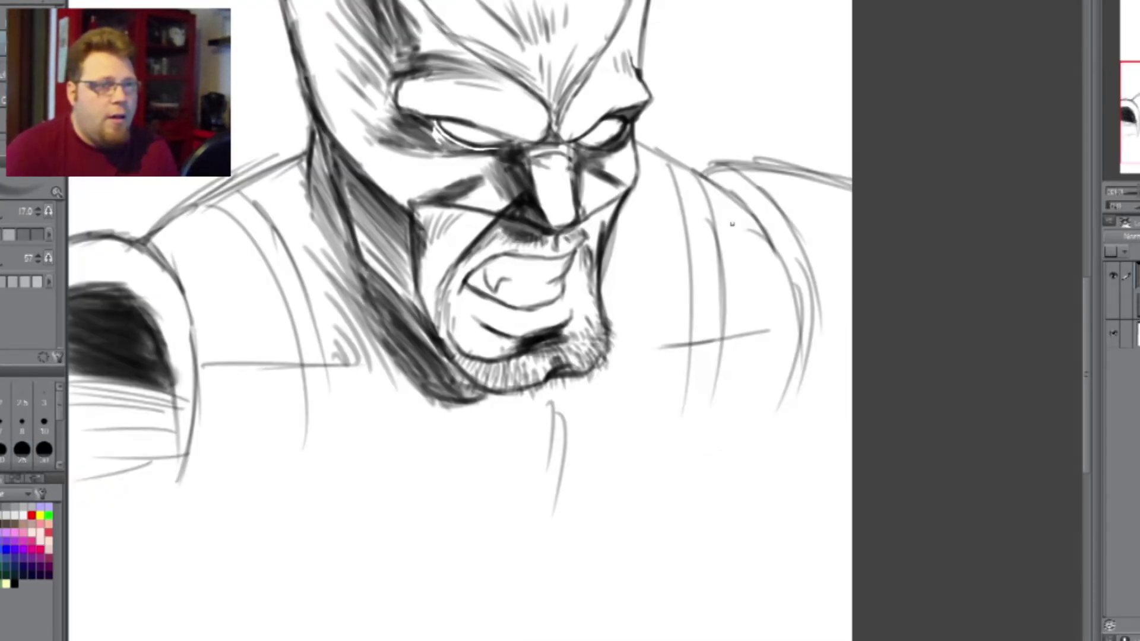
key(bracketright)
key(bracketright)
key(bracketright)
mouse_move(701, 169)
mouse_down()
mouse_move(766, 208)
mouse_move(811, 295)
mouse_move(786, 423)
mouse_up()
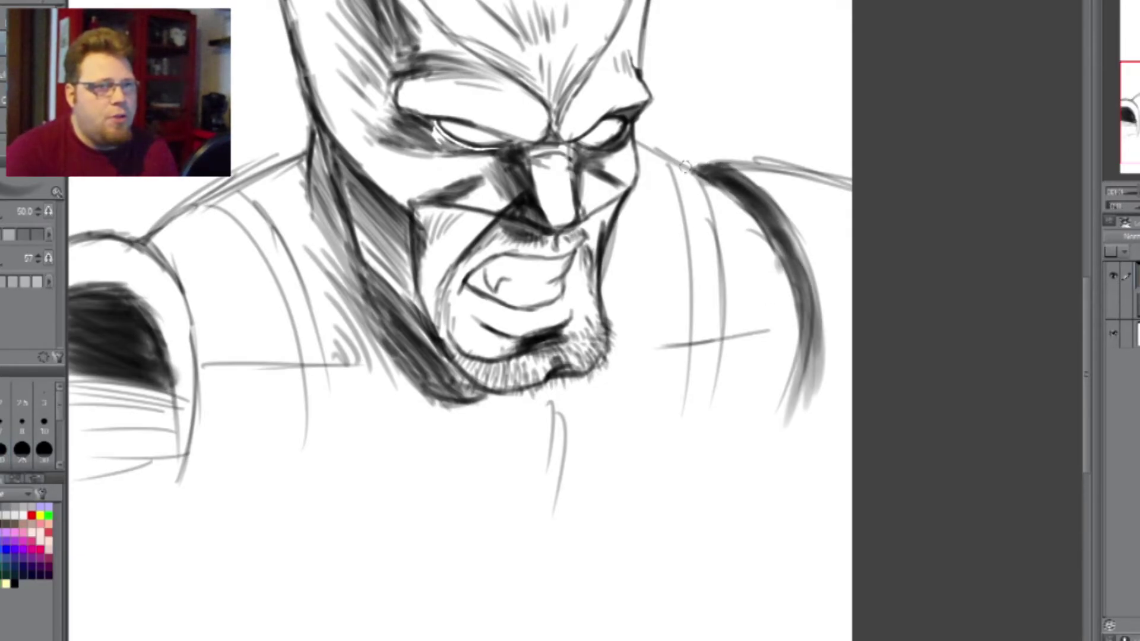
mouse_move(711, 171)
mouse_down()
mouse_move(690, 167)
mouse_move(848, 181)
mouse_up()
- Reinforce the near chest line and the centre chest lines below the chin with a size 15 brush
key(bracketleft)
key(bracketleft)
key(bracketleft)
key(bracketleft)
key(bracketleft)
key(bracketleft)
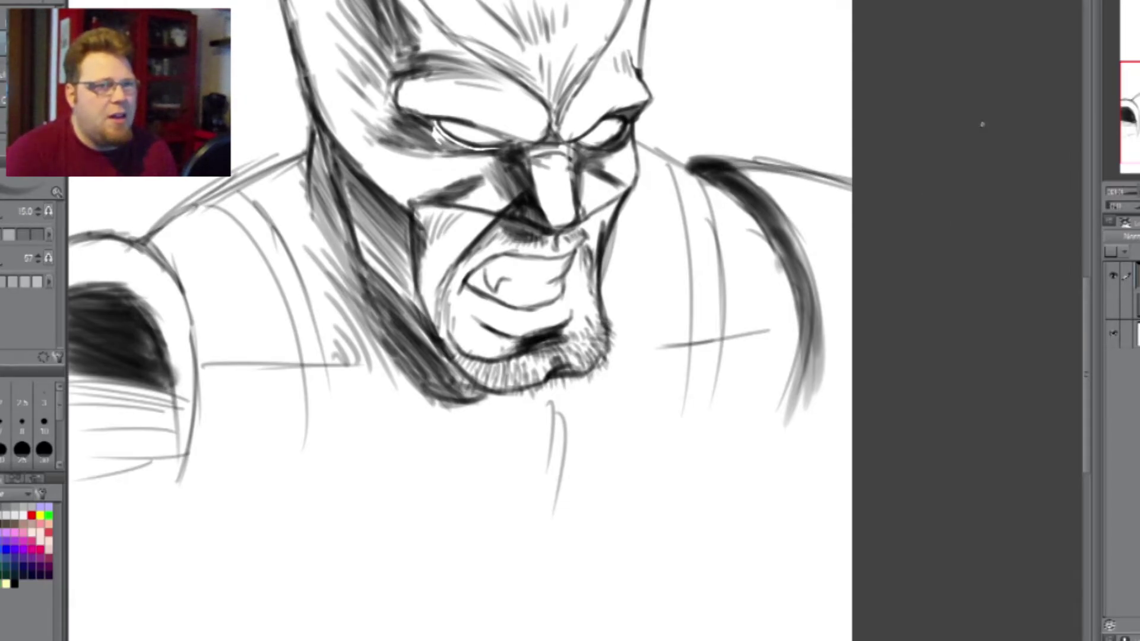
scroll(941, 445, down, 2)
scroll(949, 459, up, 2)
scroll(948, 457, down, 2)
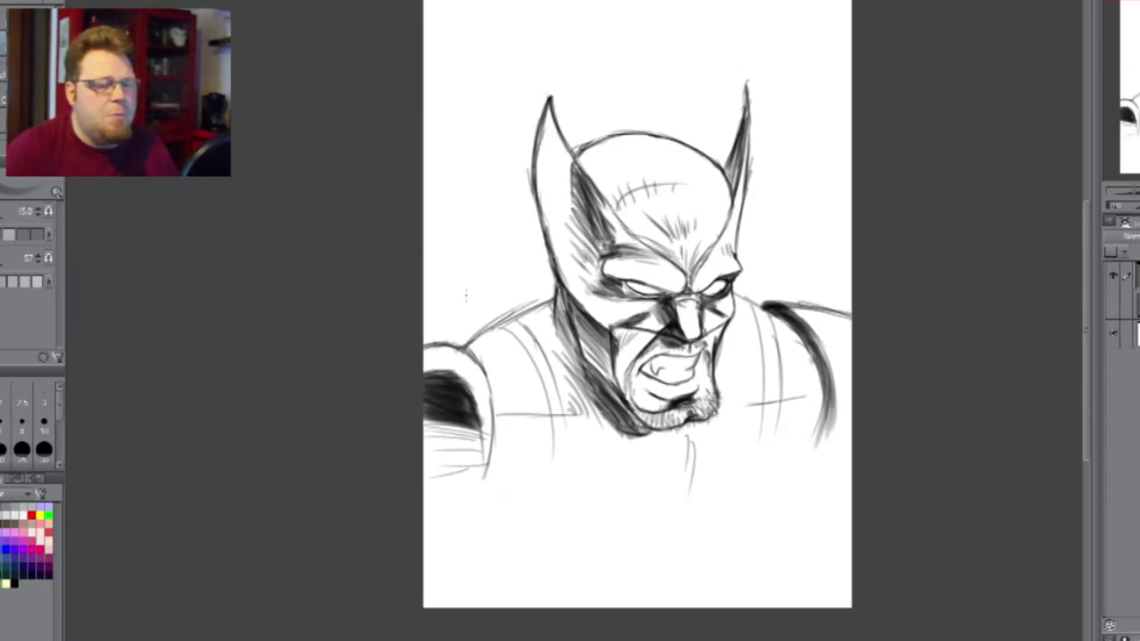
scroll(523, 319, up, 3)
scroll(562, 318, down, 3)
scroll(509, 437, up, 2)
mouse_move(473, 369)
mouse_down()
mouse_move(670, 383)
mouse_move(442, 369)
mouse_move(695, 389)
mouse_up()
drag(846, 543, 822, 435)
mouse_move(584, 236)
mouse_down()
mouse_move(615, 315)
mouse_move(585, 350)
mouse_up()
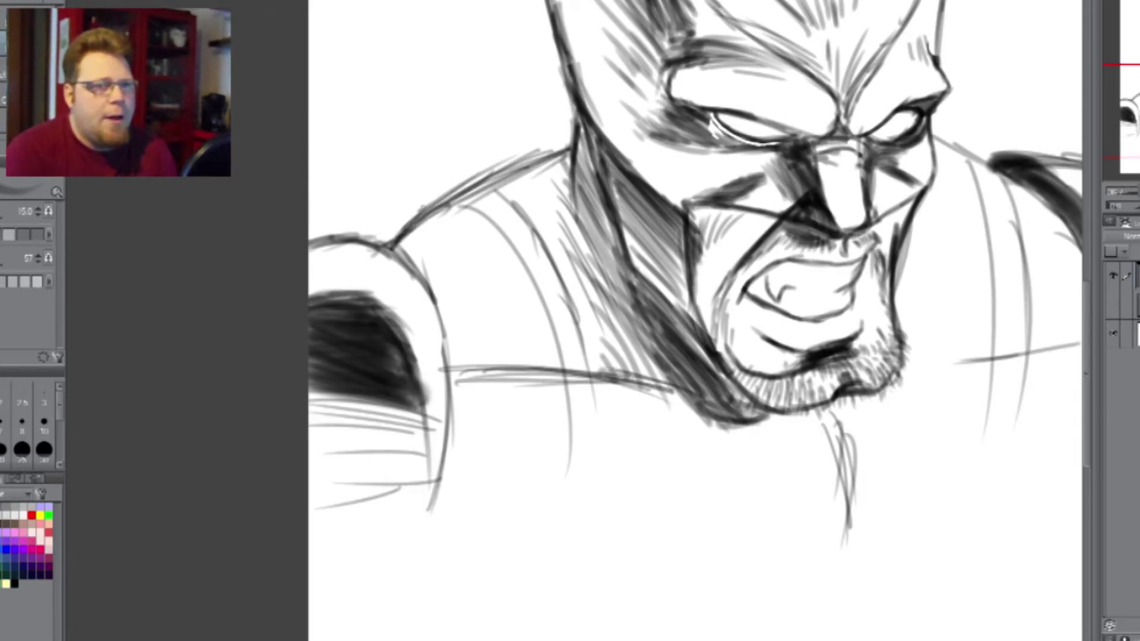
- Erase the centre chest lines below the chin with a size 250 eraser
scroll(844, 180, down, 3)
scroll(843, 180, up, 2)
scroll(843, 180, down, 2)
scroll(843, 180, up, 3)
scroll(756, 194, down, 2)
scroll(731, 244, down, 2)
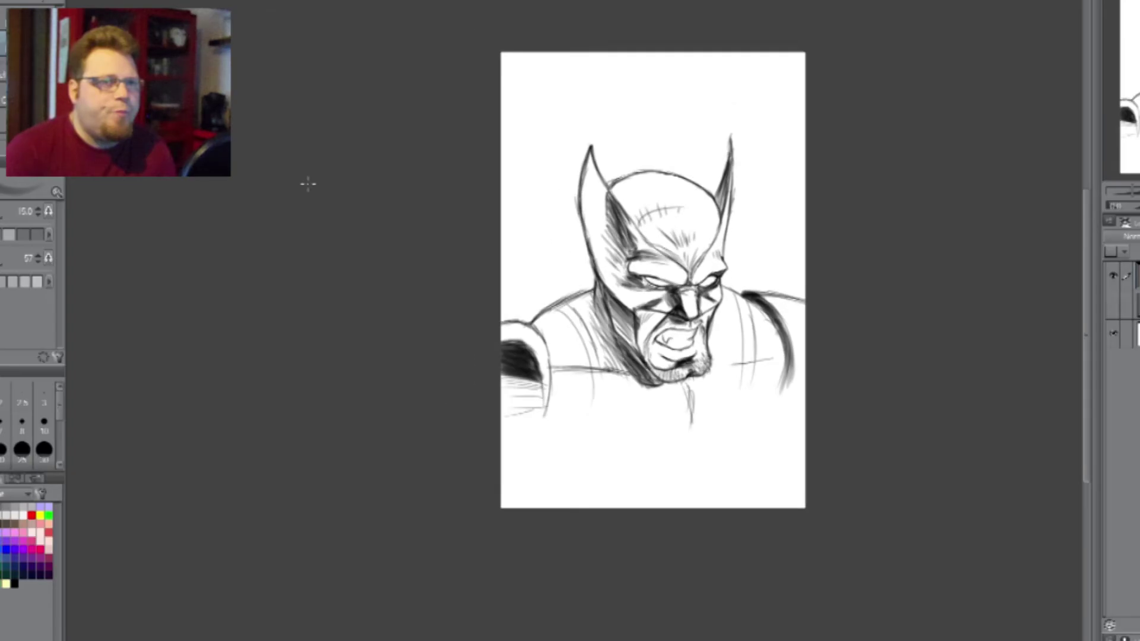
scroll(475, 361, up, 5)
key(e)
drag(725, 340, 725, 368)
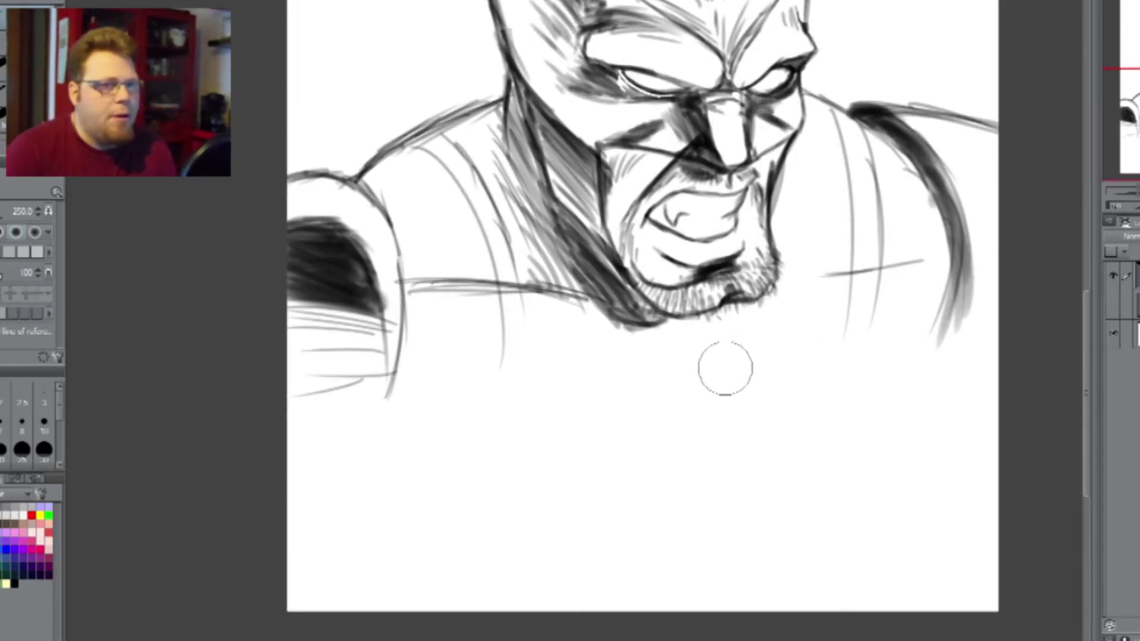
- Draw a curved centre chest line down from the chin and darken the near arm's lower inner edge
key(p)
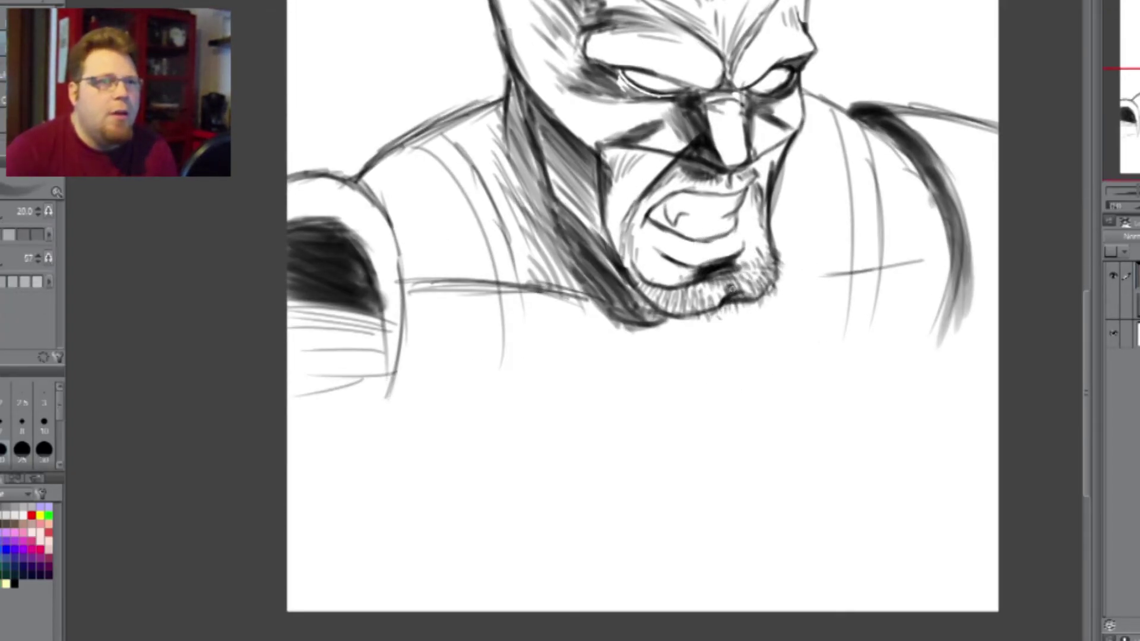
drag(750, 376, 734, 460)
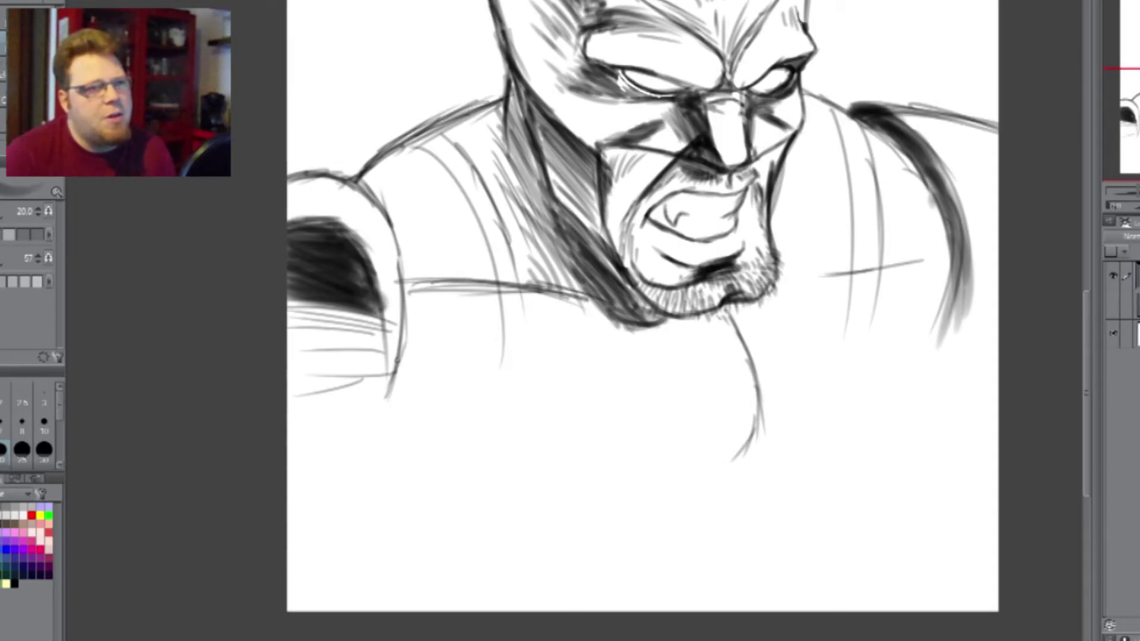
mouse_move(390, 383)
mouse_down()
mouse_move(377, 438)
mouse_move(364, 442)
mouse_up()
scroll(916, 195, up, 1)
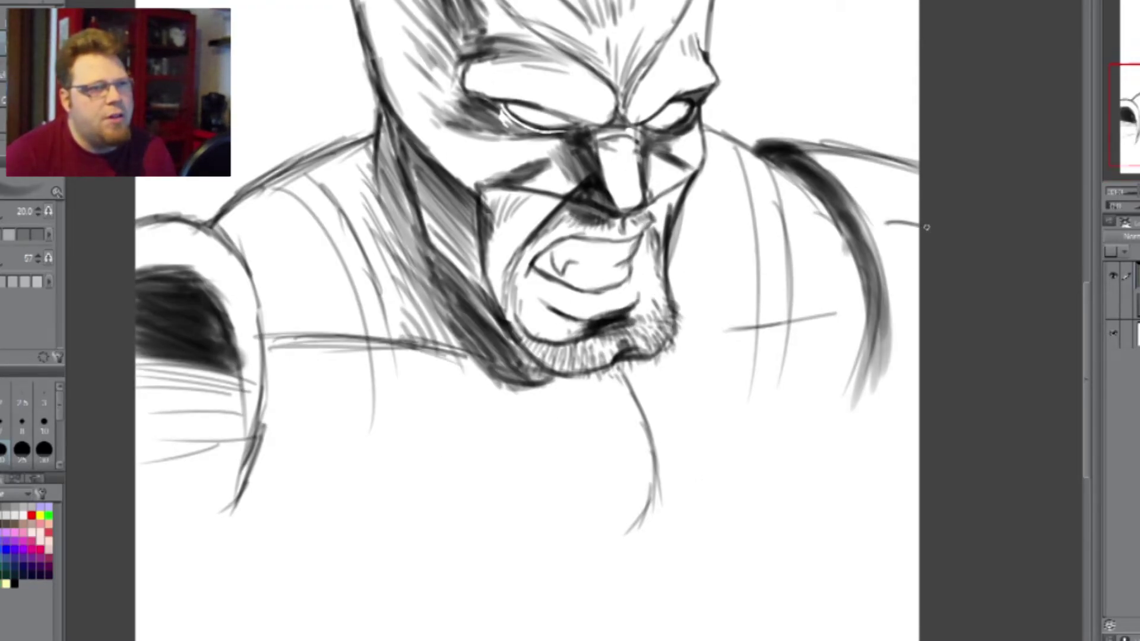
- Reinforce the far chest line and the far shoulder band's lower end, and hatch the near chest muscle's lower edge
drag(690, 331, 820, 313)
mouse_move(733, 325)
mouse_down()
mouse_move(873, 298)
mouse_move(811, 312)
mouse_up()
drag(881, 309, 854, 427)
drag(253, 512, 409, 567)
drag(237, 516, 418, 579)
drag(288, 538, 393, 585)
drag(227, 521, 375, 592)
- Hatch a row of strokes above the near chest line, beside the near shoulder
drag(259, 332, 348, 335)
drag(259, 310, 401, 336)
drag(258, 294, 397, 327)
drag(259, 284, 372, 299)
- Shade a dark band along the outer edge of the near mask fin
scroll(313, 268, down, 2)
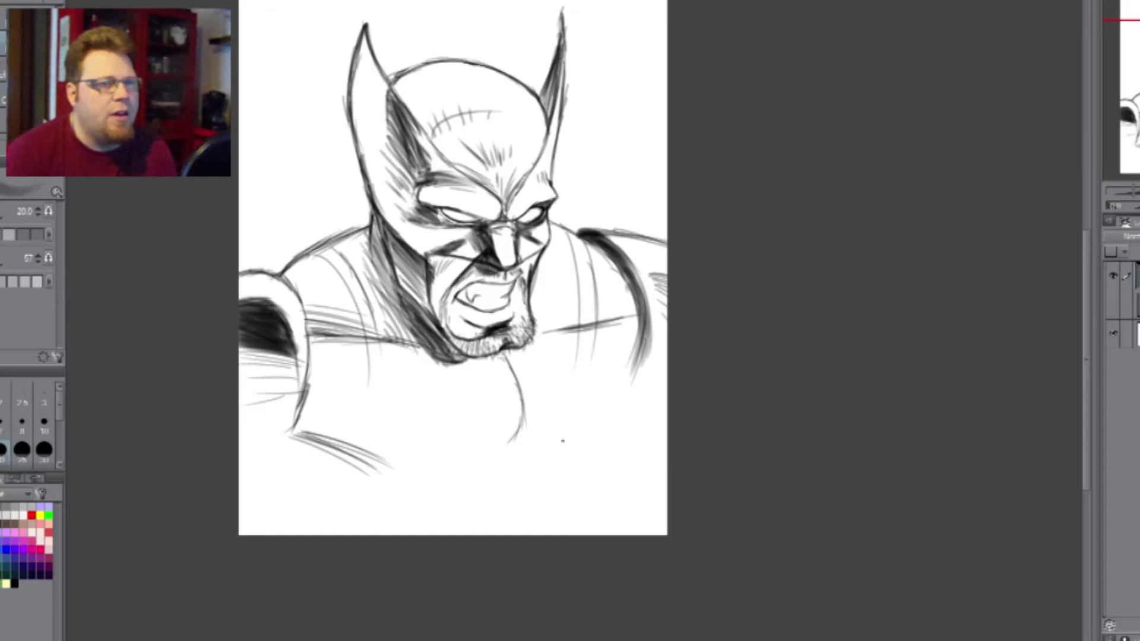
scroll(425, 225, up, 1)
scroll(432, 267, down, 2)
scroll(306, 78, up, 6)
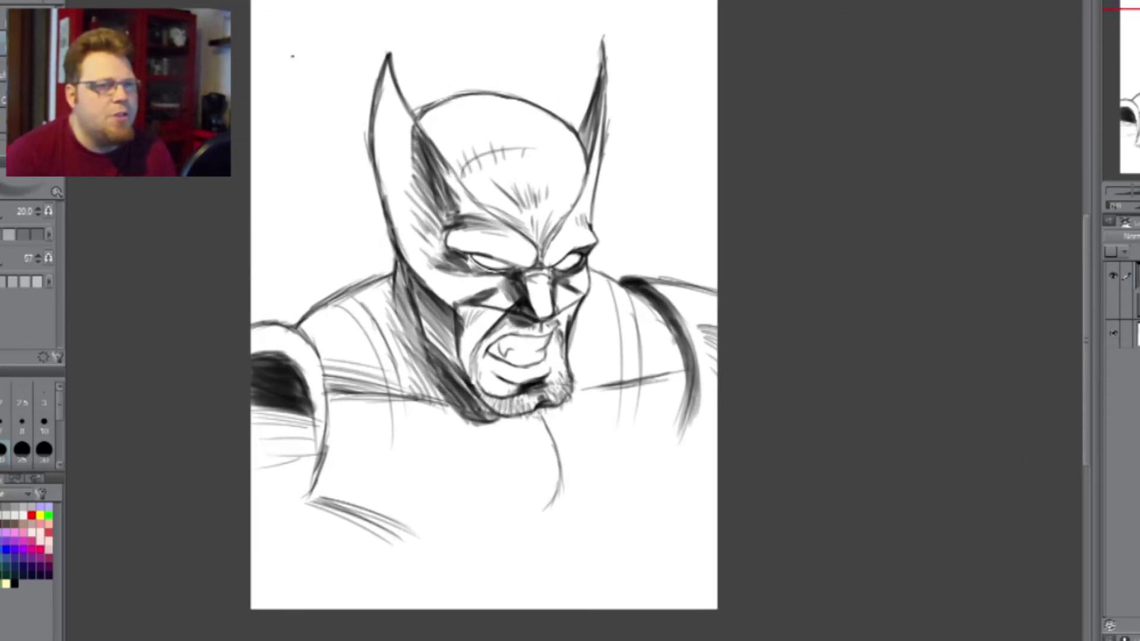
mouse_move(423, 65)
mouse_down()
mouse_move(399, 134)
mouse_move(397, 229)
mouse_up()
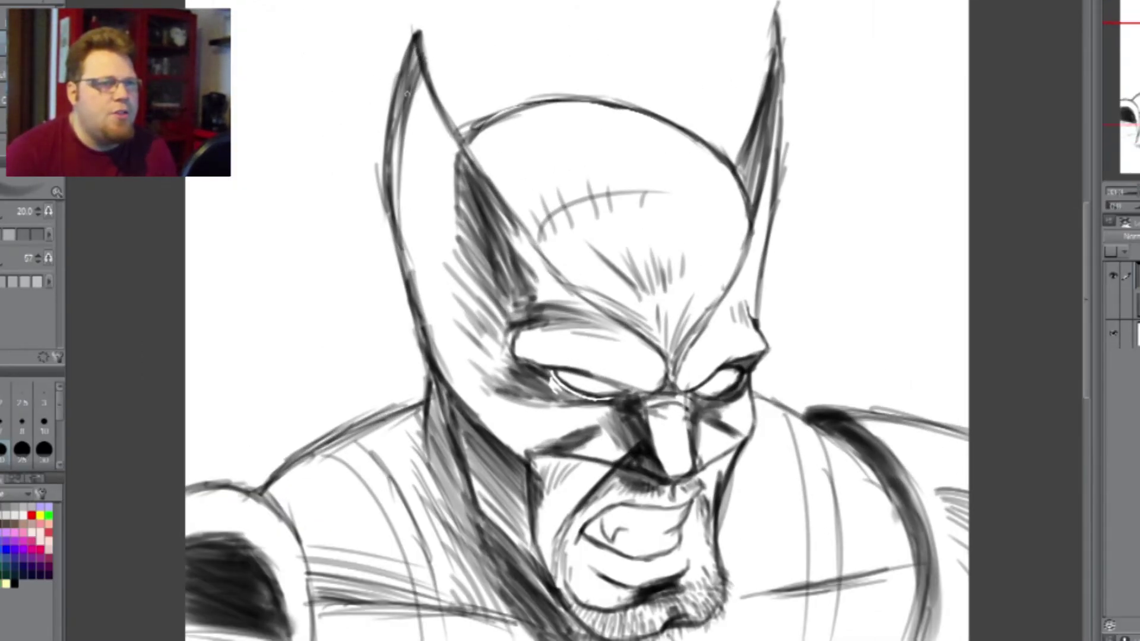
drag(413, 87, 389, 270)
- Add diagonal hatching along the near side of the mask, down to its lower edge beside the jaw
drag(442, 380, 511, 442)
drag(428, 336, 493, 386)
drag(439, 297, 501, 338)
drag(431, 359, 514, 449)
mouse_move(447, 386)
mouse_down()
mouse_move(525, 457)
mouse_move(516, 496)
mouse_up()
- Hatch shading along the far brow and into the near eye opening's outer corner
scroll(447, 255, down, 3)
scroll(648, 279, up, 3)
drag(522, 359, 603, 170)
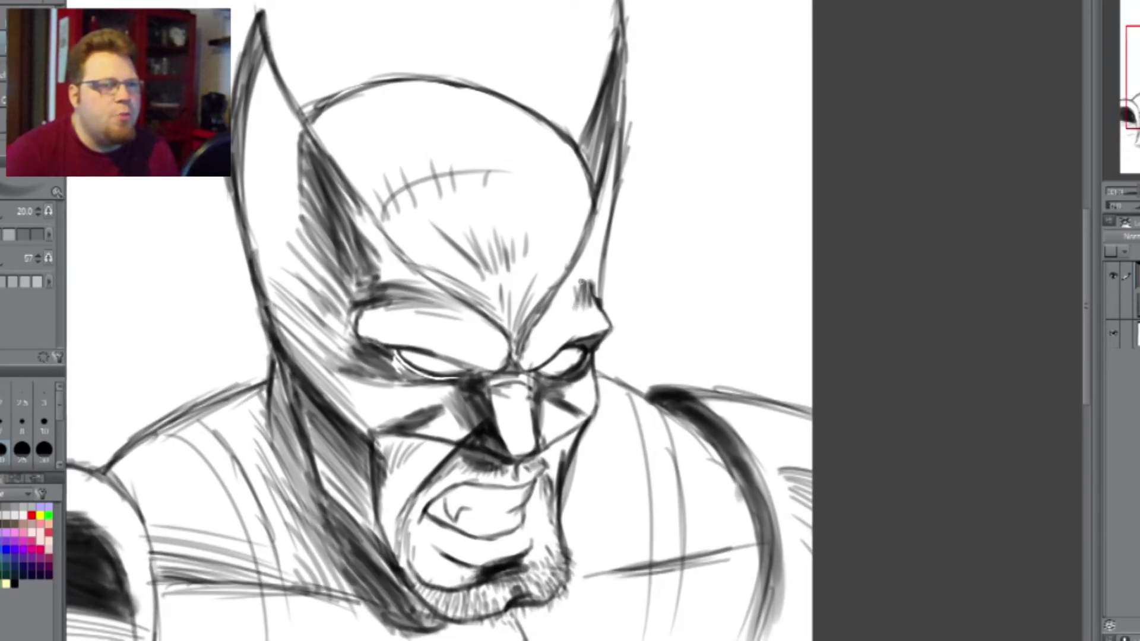
drag(520, 362, 551, 304)
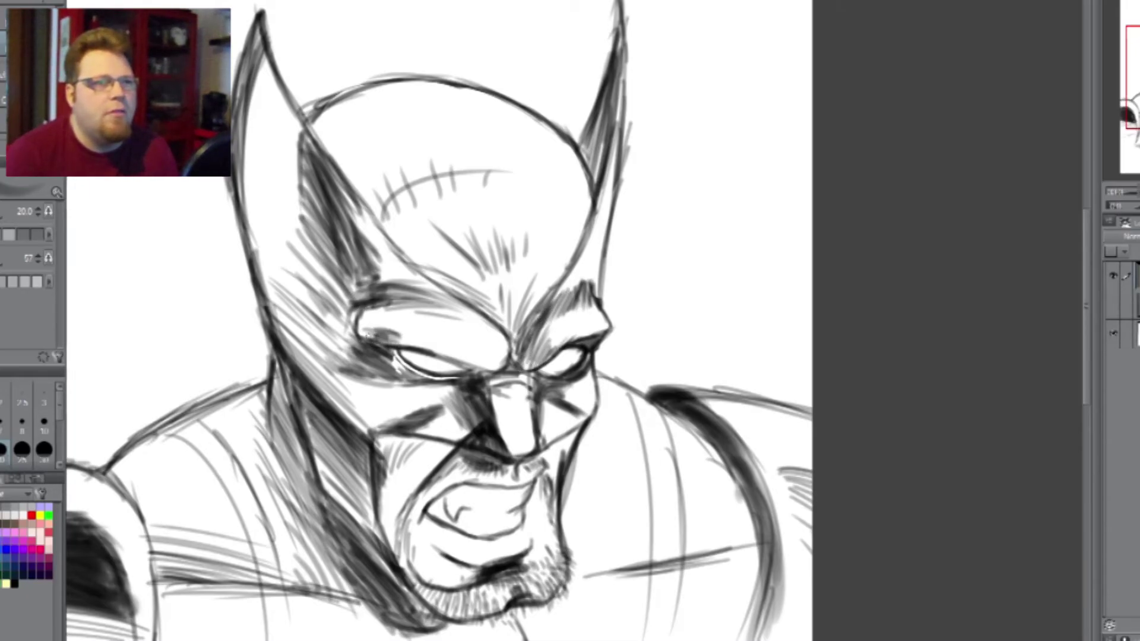
- Shade the nose bridge, the outer corner of the near eye and the mask's near cheek
scroll(434, 293, down, 2)
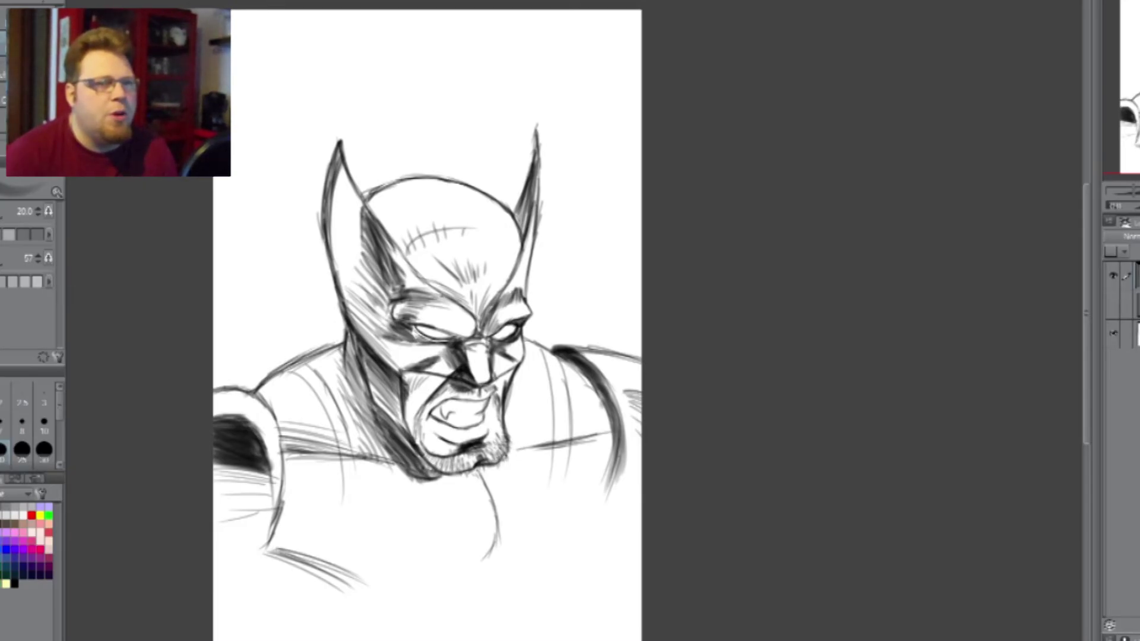
scroll(476, 339, up, 5)
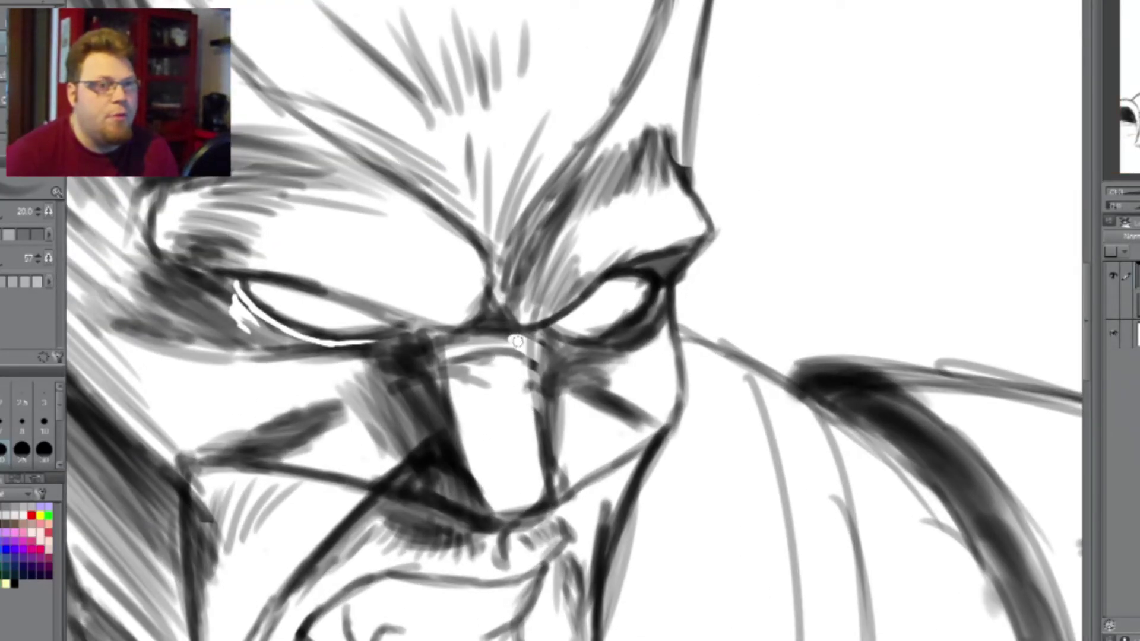
mouse_move(517, 342)
mouse_down()
mouse_move(523, 375)
mouse_move(493, 395)
mouse_up()
mouse_move(193, 273)
mouse_down()
mouse_move(250, 261)
mouse_move(201, 196)
mouse_move(309, 172)
mouse_move(231, 218)
mouse_move(327, 258)
mouse_move(309, 279)
mouse_move(222, 238)
mouse_move(214, 202)
mouse_move(308, 225)
mouse_move(163, 234)
mouse_move(416, 308)
mouse_move(336, 365)
mouse_move(267, 344)
mouse_move(285, 351)
mouse_move(205, 359)
mouse_up()
mouse_move(297, 418)
mouse_down()
mouse_move(395, 410)
mouse_move(356, 452)
mouse_up()
- Darken the lower lip line and refine the far corner of the open mouth
scroll(399, 407, down, 5)
scroll(499, 452, up, 3)
mouse_move(463, 409)
mouse_down()
mouse_move(532, 393)
mouse_move(514, 390)
mouse_up()
scroll(508, 318, up, 3)
drag(452, 324, 502, 354)
drag(424, 308, 474, 339)
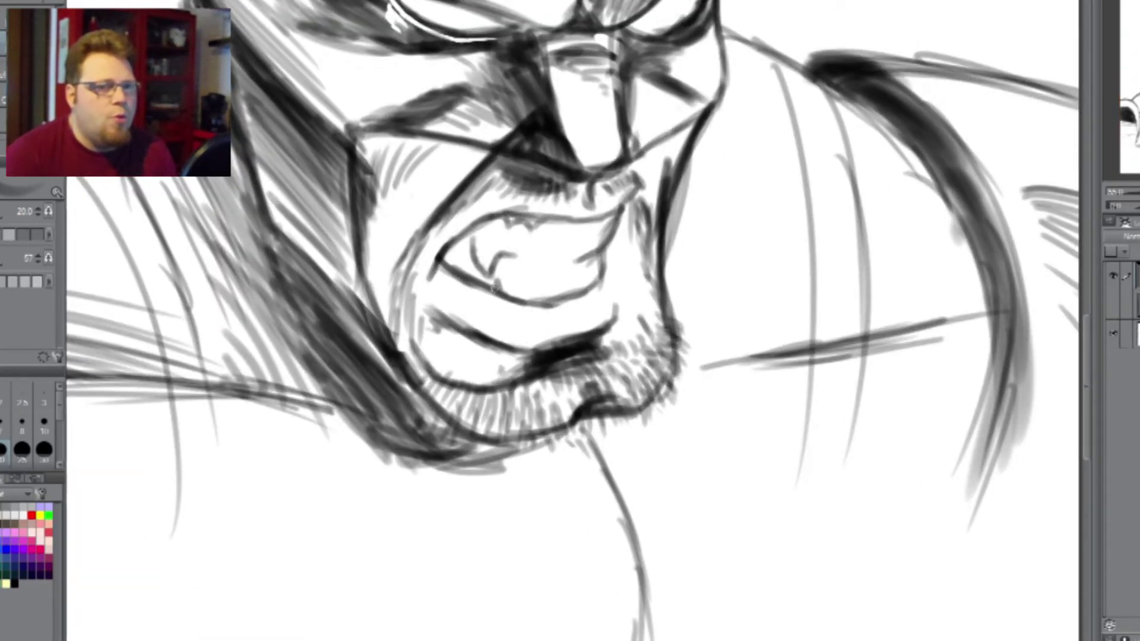
drag(630, 201, 597, 276)
scroll(600, 273, down, 2)
scroll(641, 354, down, 3)
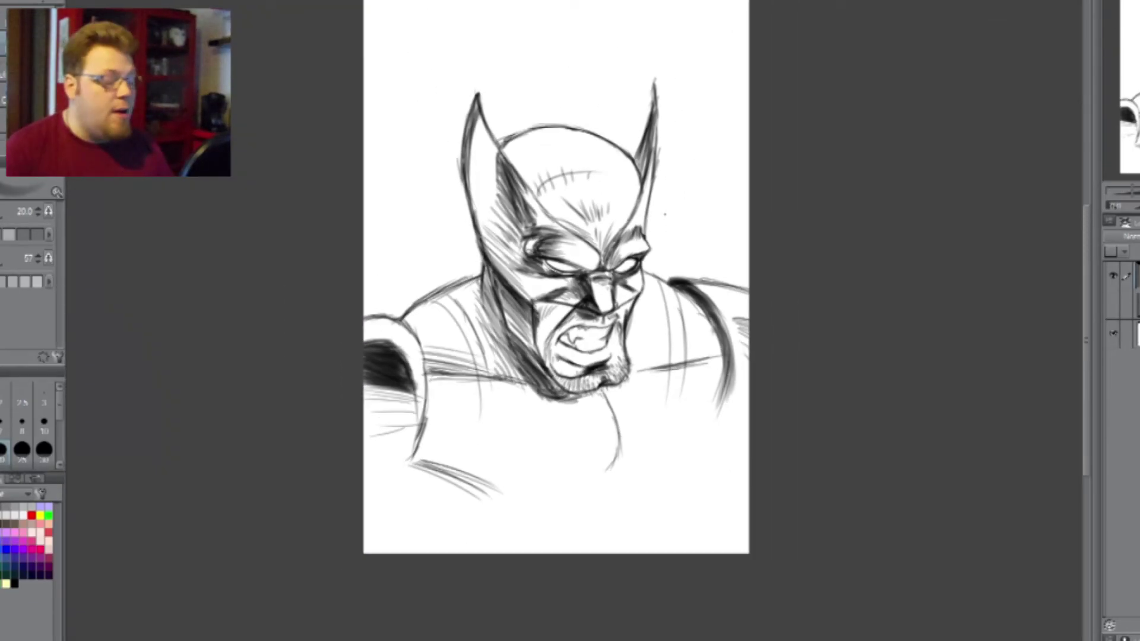
- Hatch the chest's lower edge beneath the centre line with broad strokes using a size 30 brush
scroll(686, 216, up, 2)
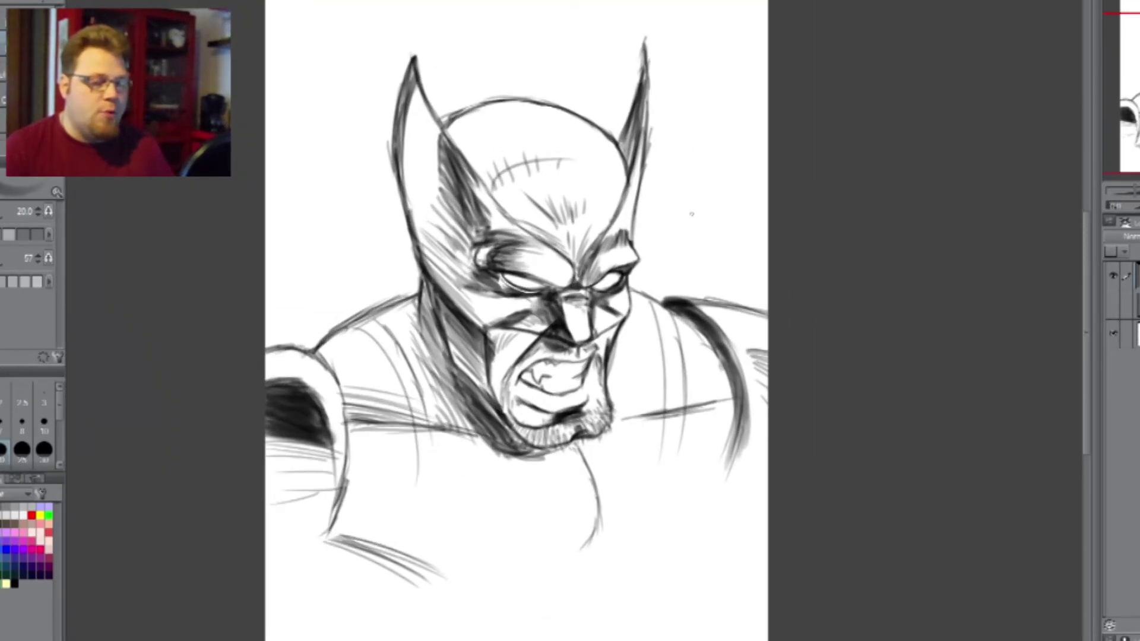
scroll(692, 214, down, 1)
scroll(555, 457, up, 3)
mouse_move(607, 538)
mouse_down()
mouse_move(459, 355)
mouse_move(519, 353)
mouse_up()
drag(411, 384, 534, 363)
drag(405, 396, 544, 385)
drag(351, 402, 534, 402)
drag(337, 415, 508, 427)
drag(281, 425, 436, 439)
drag(437, 439, 625, 452)
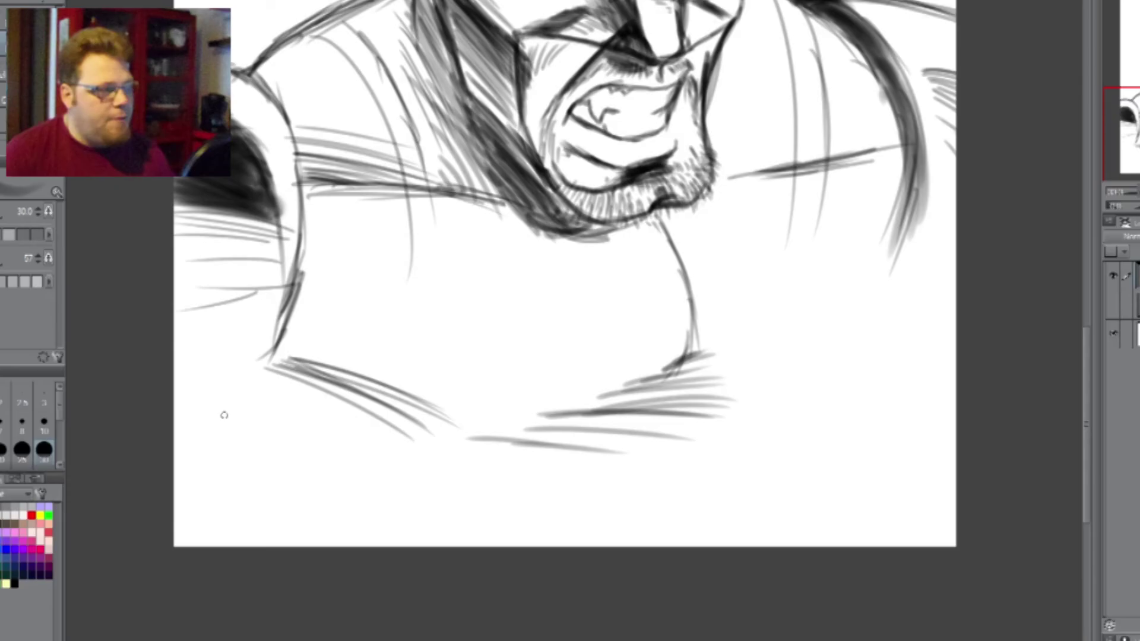
- Trim the far shoulder band's lower inner edge with a size 250 eraser and redraw that edge with a size 30 brush
key(e)
drag(870, 249, 883, 190)
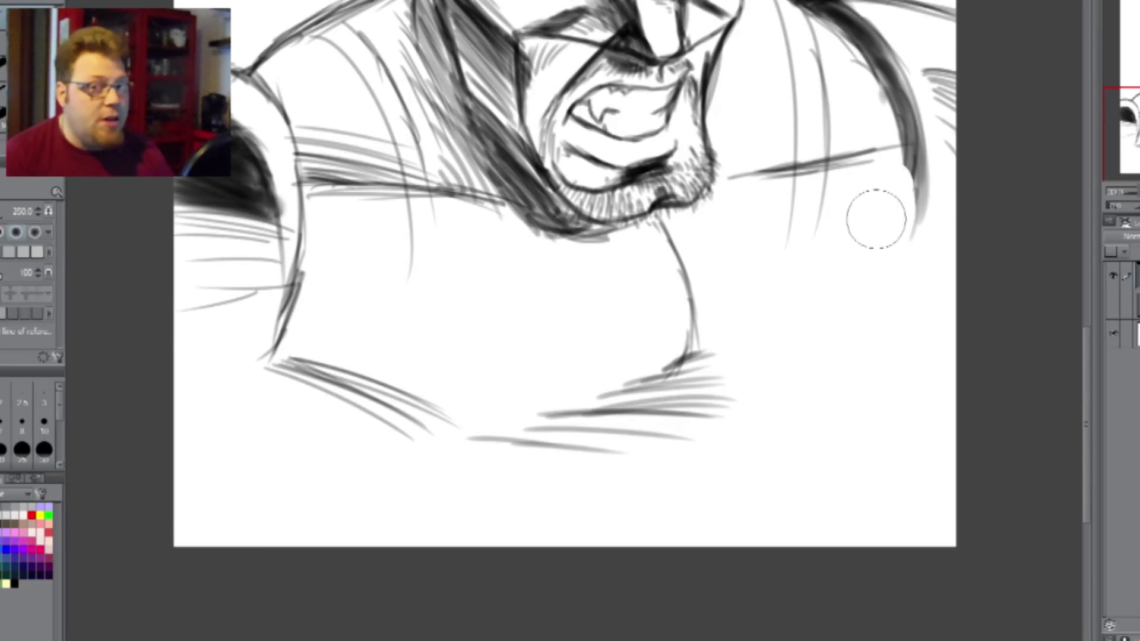
key(p)
drag(905, 142, 909, 237)
- Thicken the hatching under the near chest muscle with further diagonal strokes
mouse_move(290, 362)
mouse_down()
mouse_move(423, 420)
mouse_move(441, 439)
mouse_up()
drag(265, 375, 420, 454)
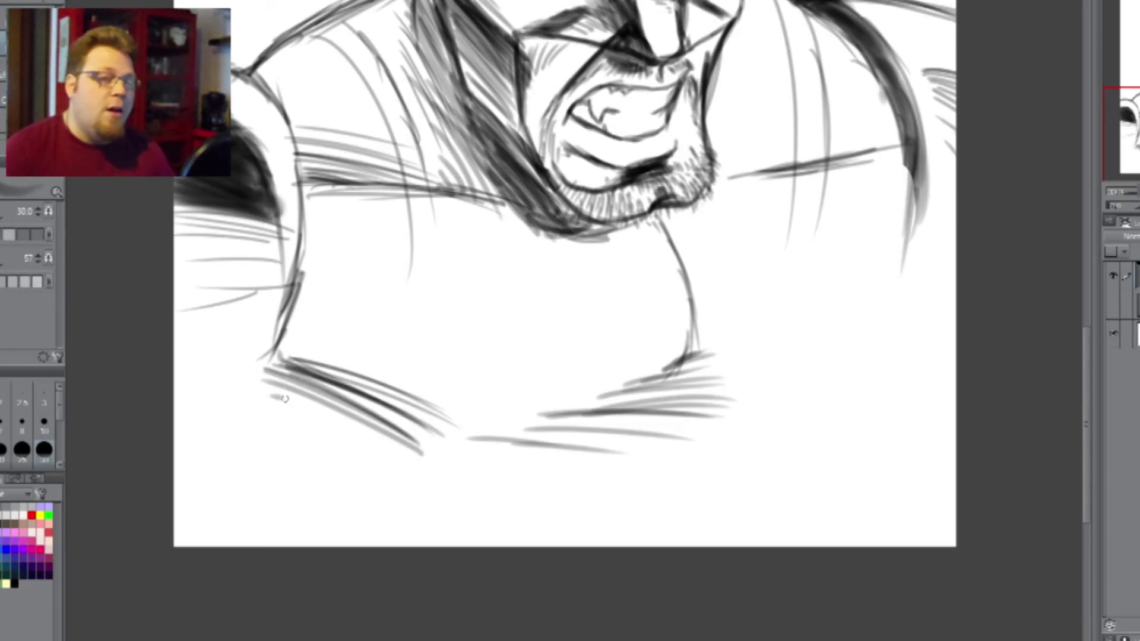
scroll(443, 536, down, 3)
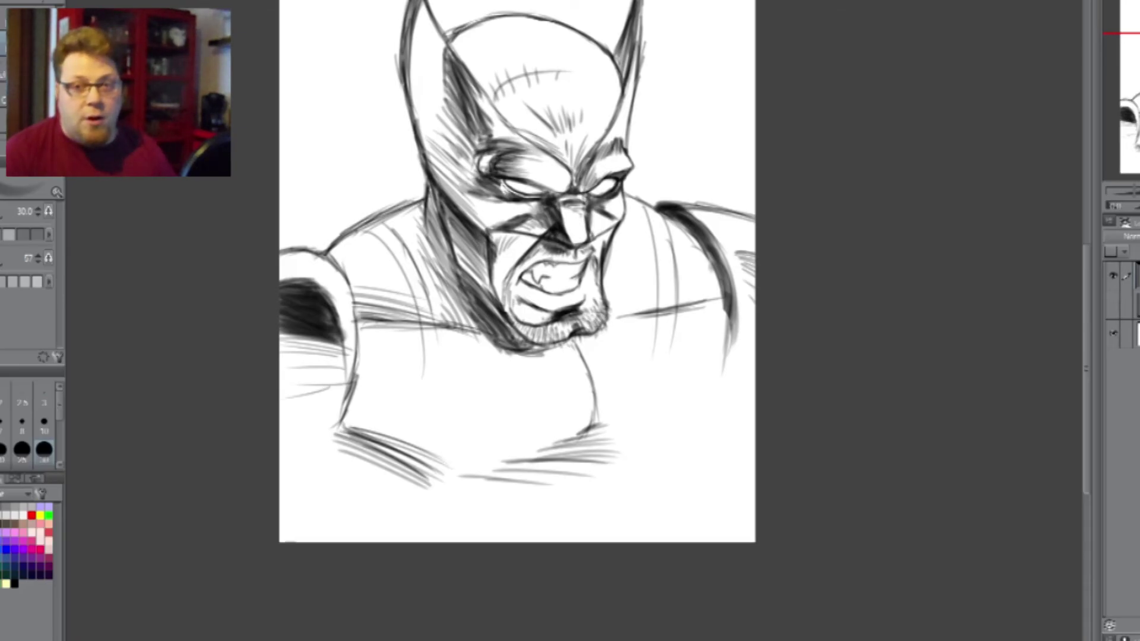
scroll(35, 416, down, 1)
scroll(274, 397, down, 2)
scroll(703, 37, up, 2)
scroll(702, 37, down, 3)
scroll(318, 23, up, 2)
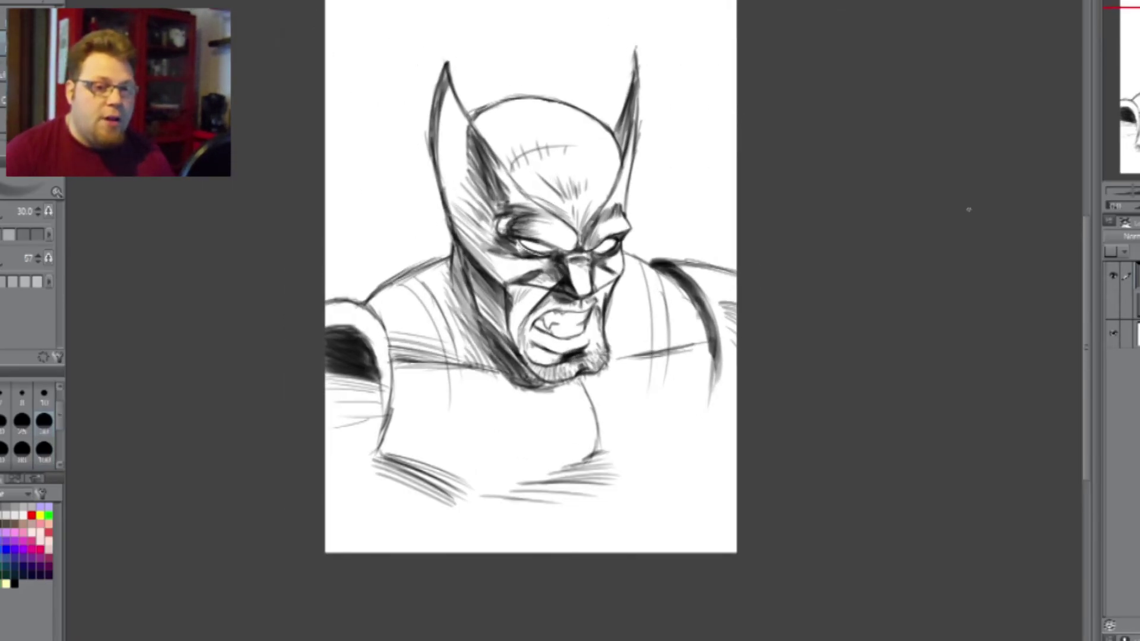
scroll(855, 205, up, 2)
scroll(838, 540, up, 1)
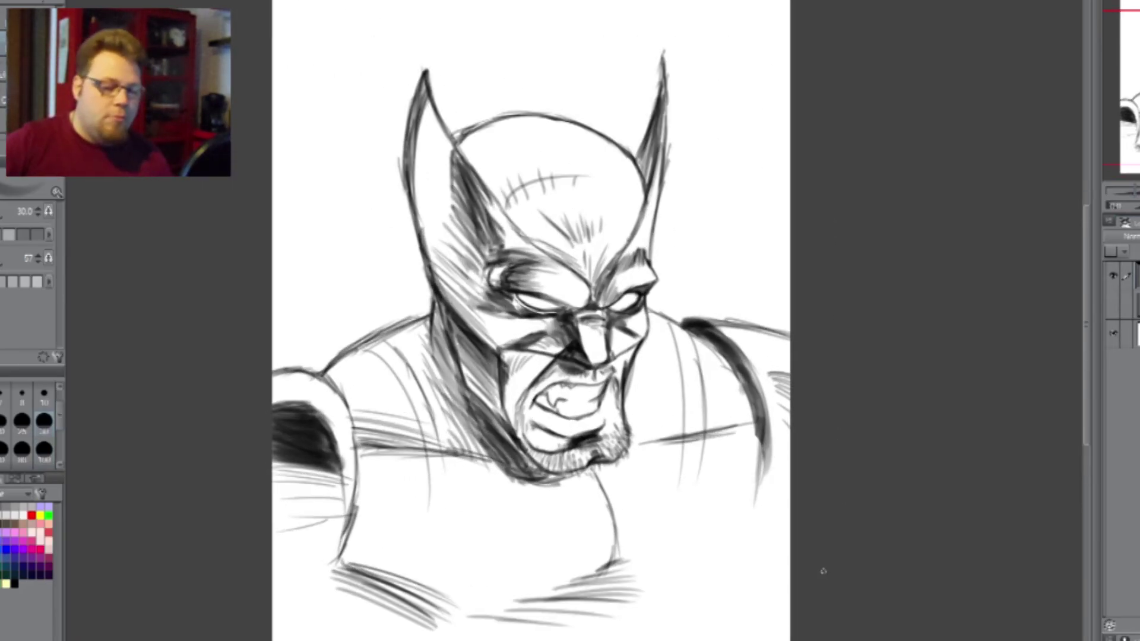